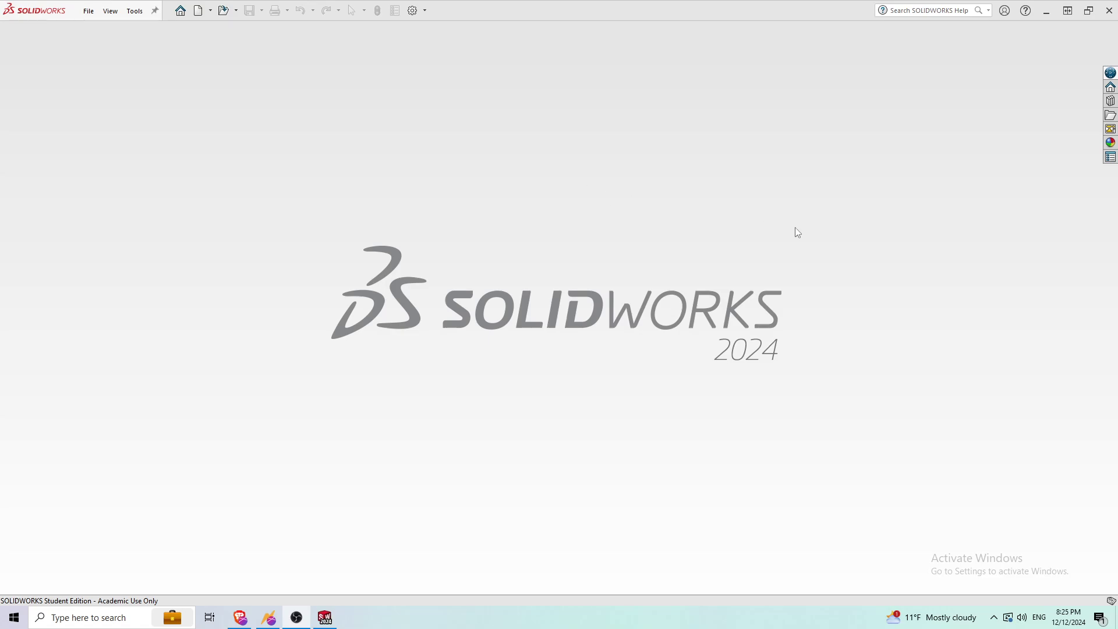
- Create a new part document
click(89, 12)
click(98, 30)
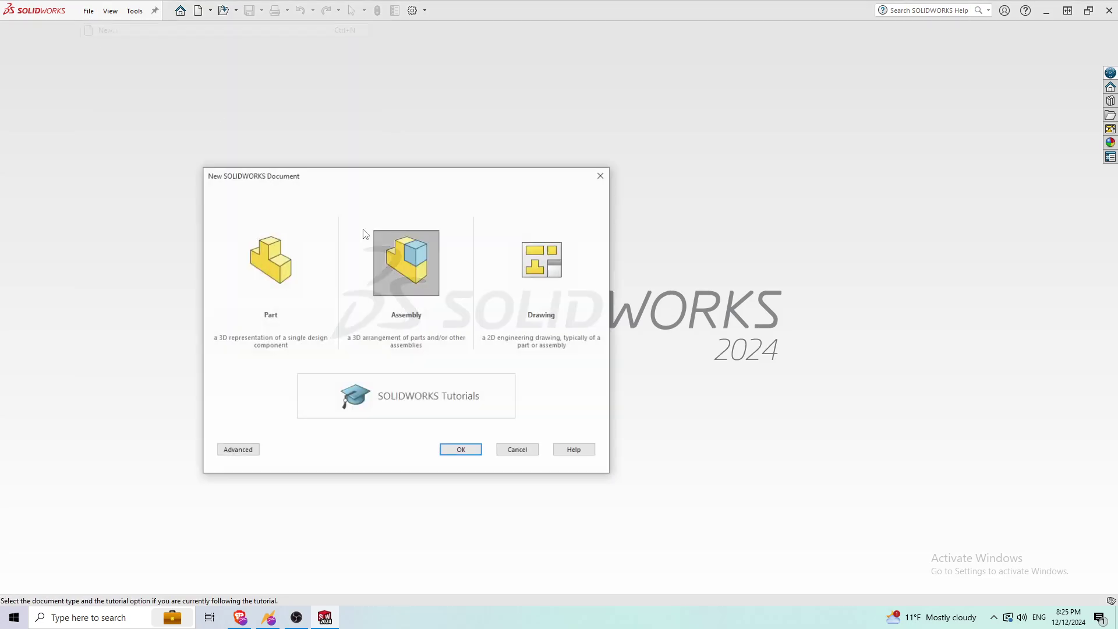
click(302, 270)
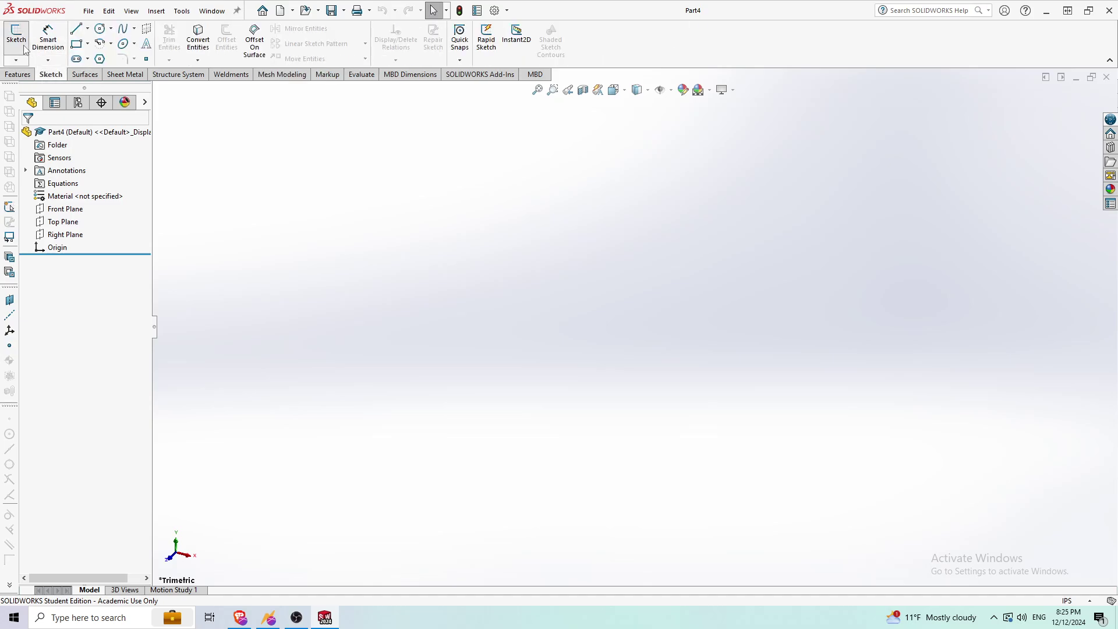
- Sketch a circle on the Top Plane, centred on the origin, with a radius of about 2.6 in
click(24, 50)
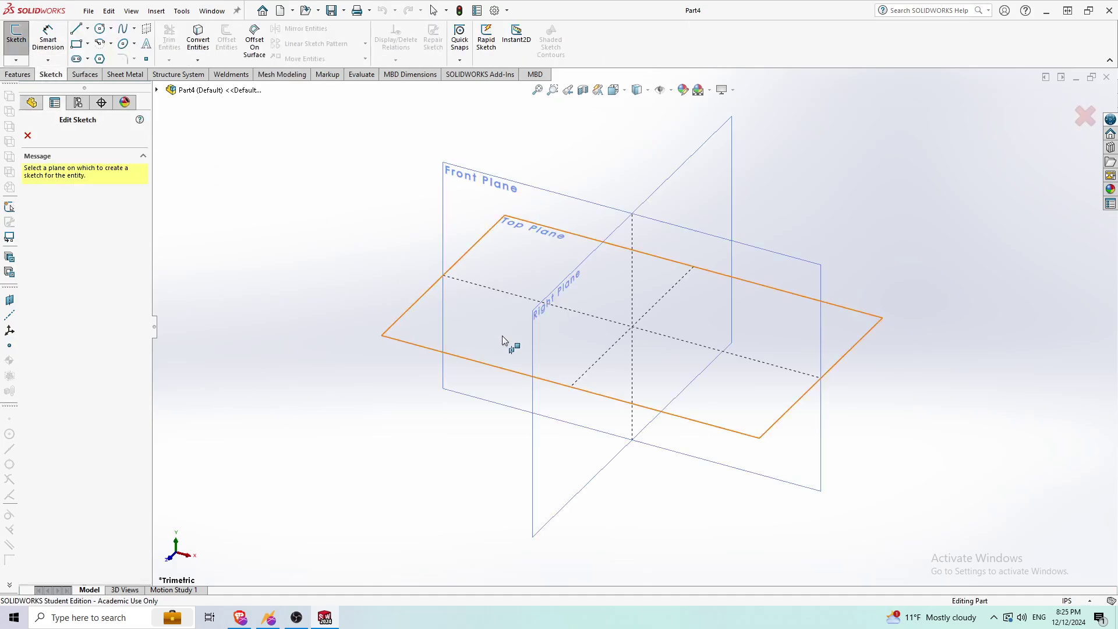
click(512, 342)
click(76, 43)
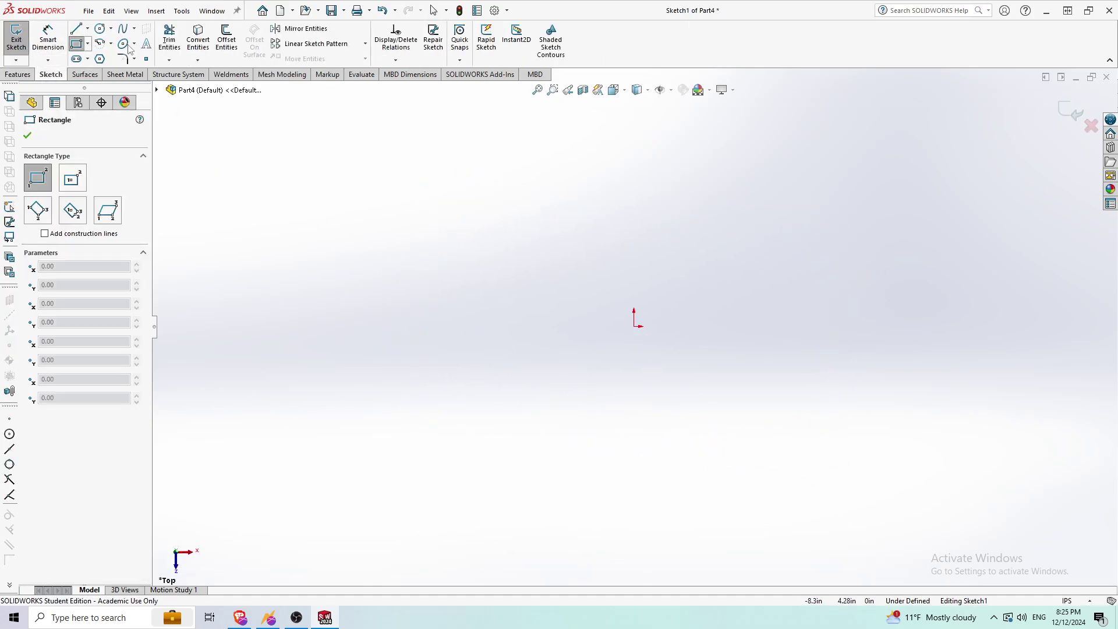
click(100, 28)
click(634, 326)
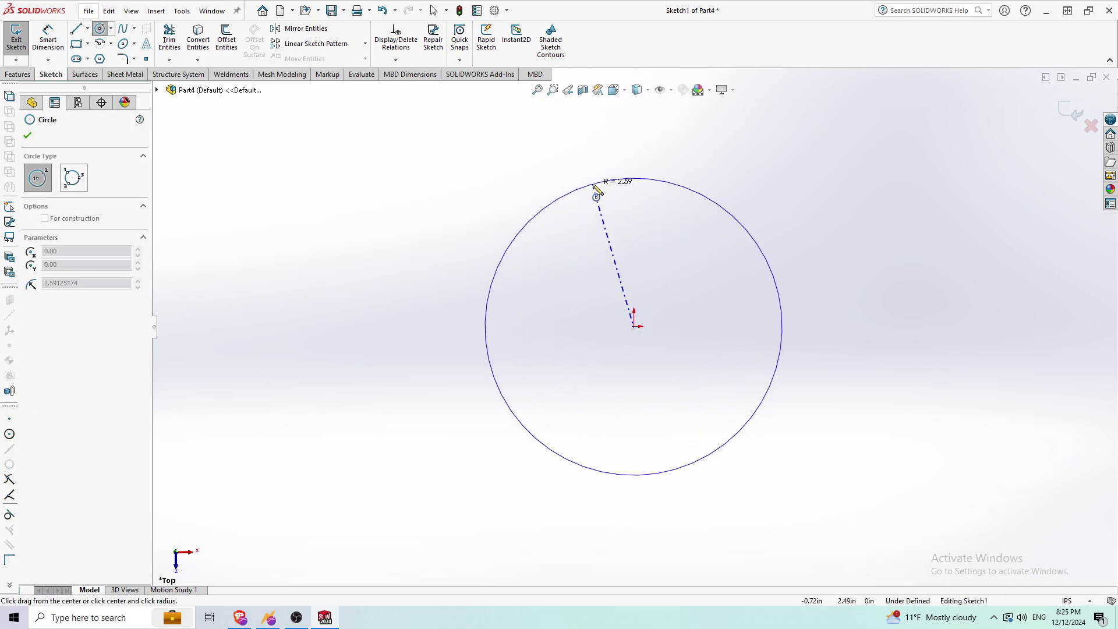
click(598, 182)
- Extrude the circle as a blind boss with a depth of 1 in
click(17, 74)
click(21, 38)
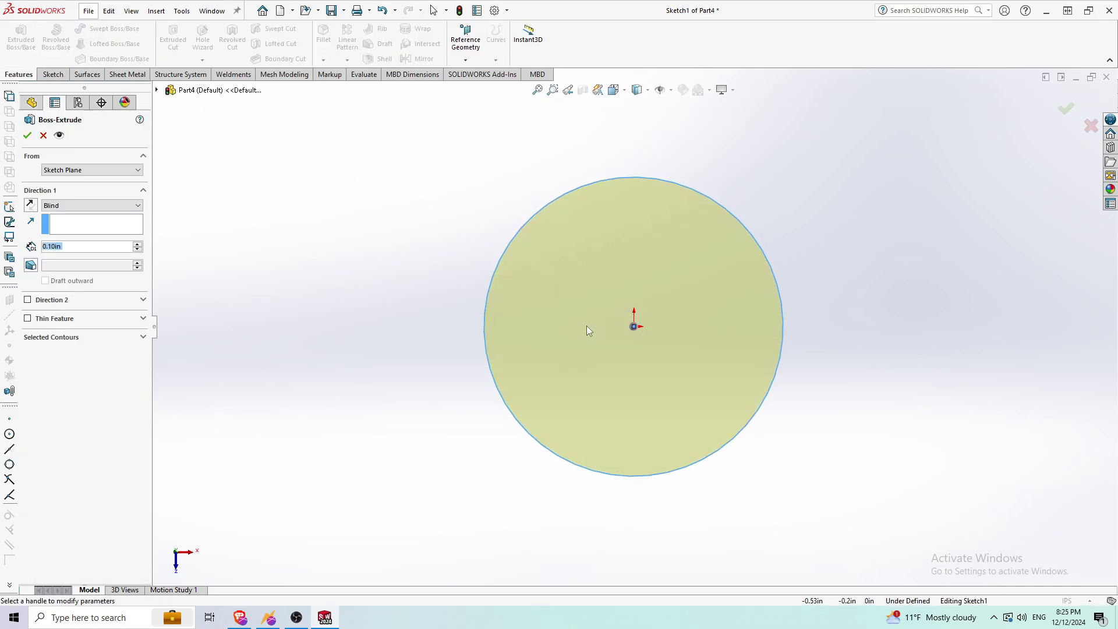
text(1)
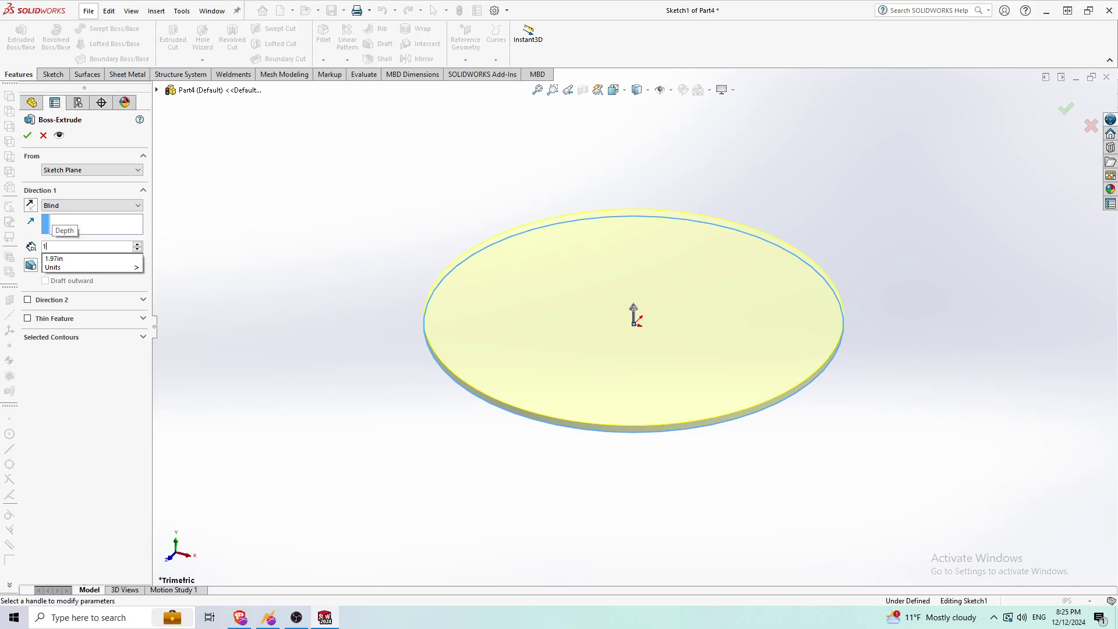
text(k)
key(Return)
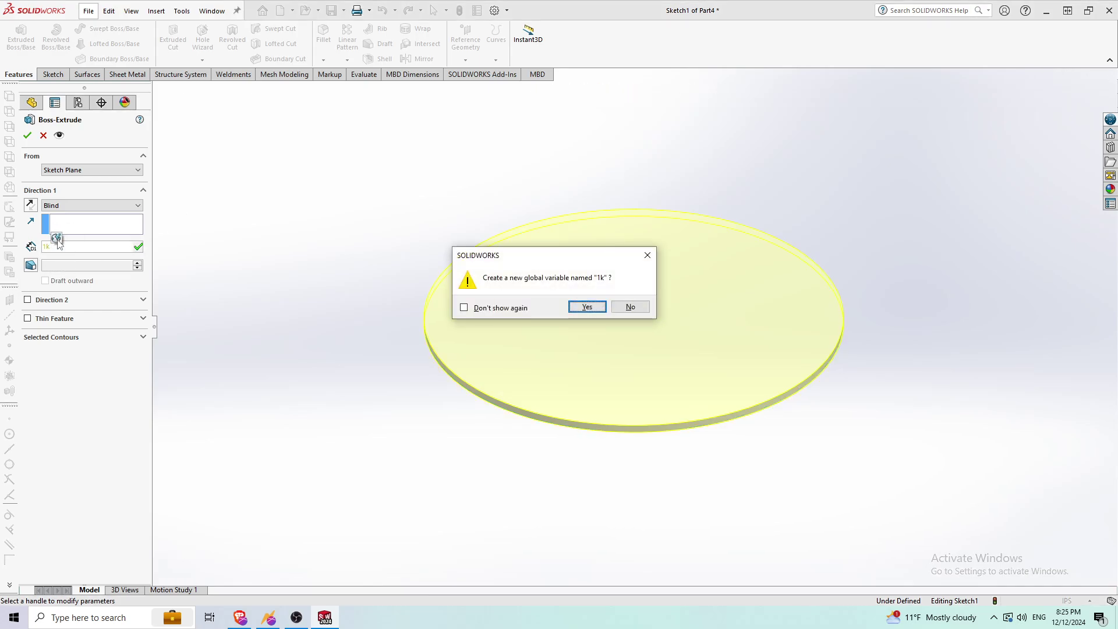
click(630, 307)
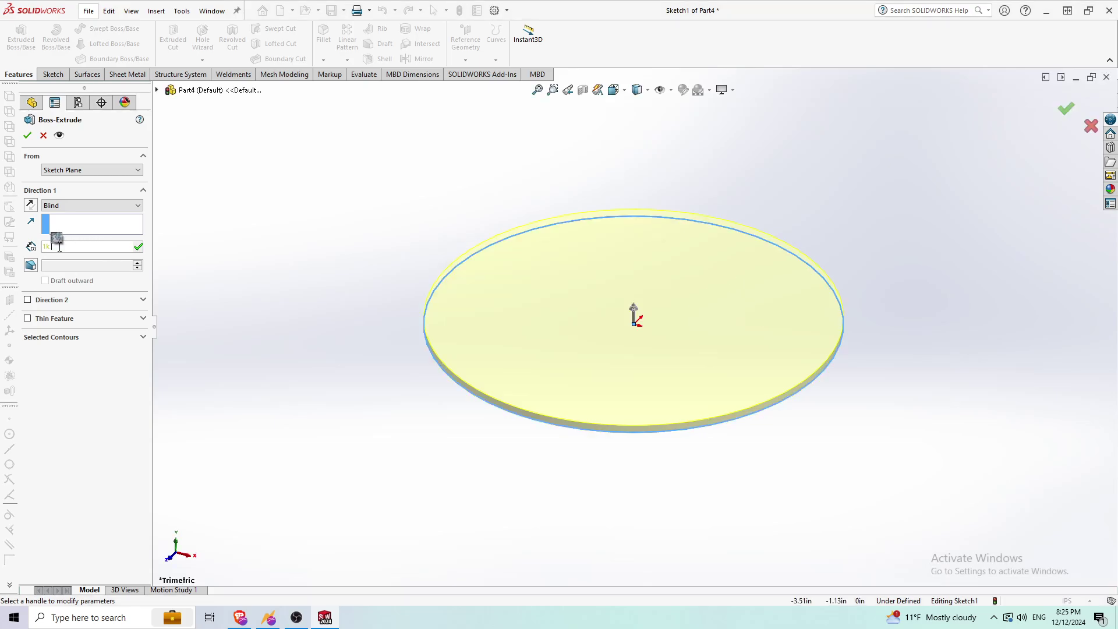
key(Escape)
text(1in)
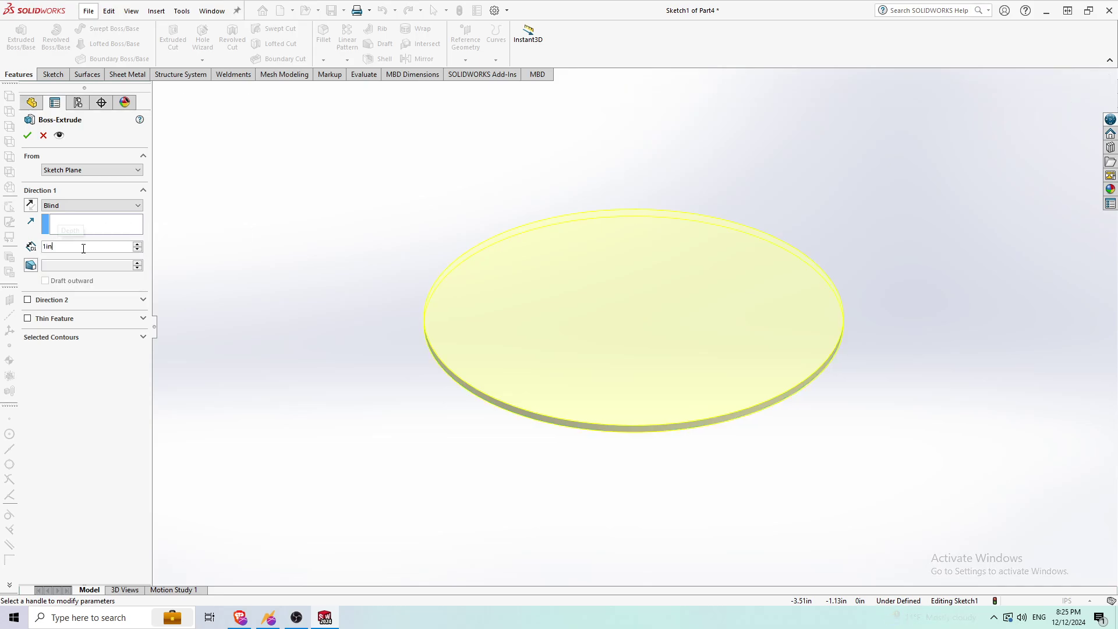
key(Return)
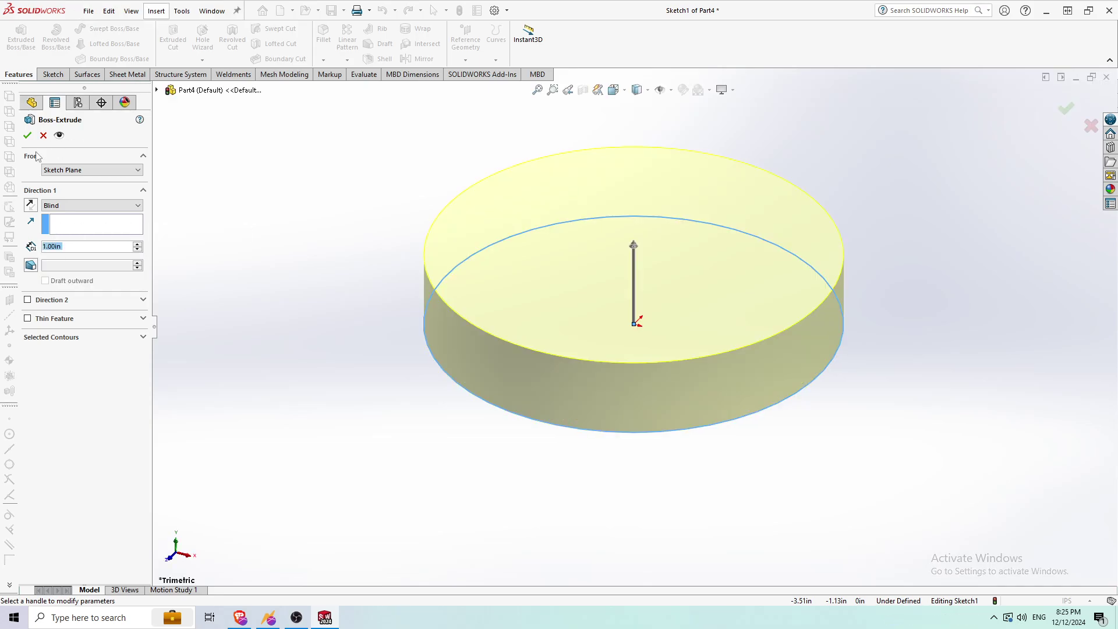
click(27, 135)
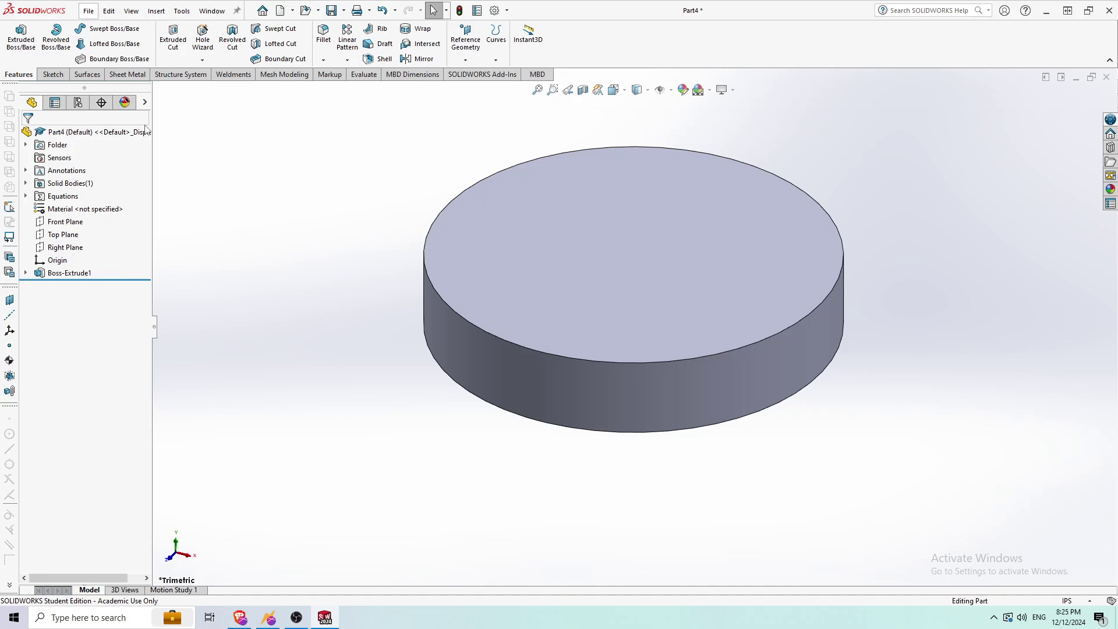
- Save the disc in STL format as Part4.STL in the model folder
click(88, 11)
click(110, 150)
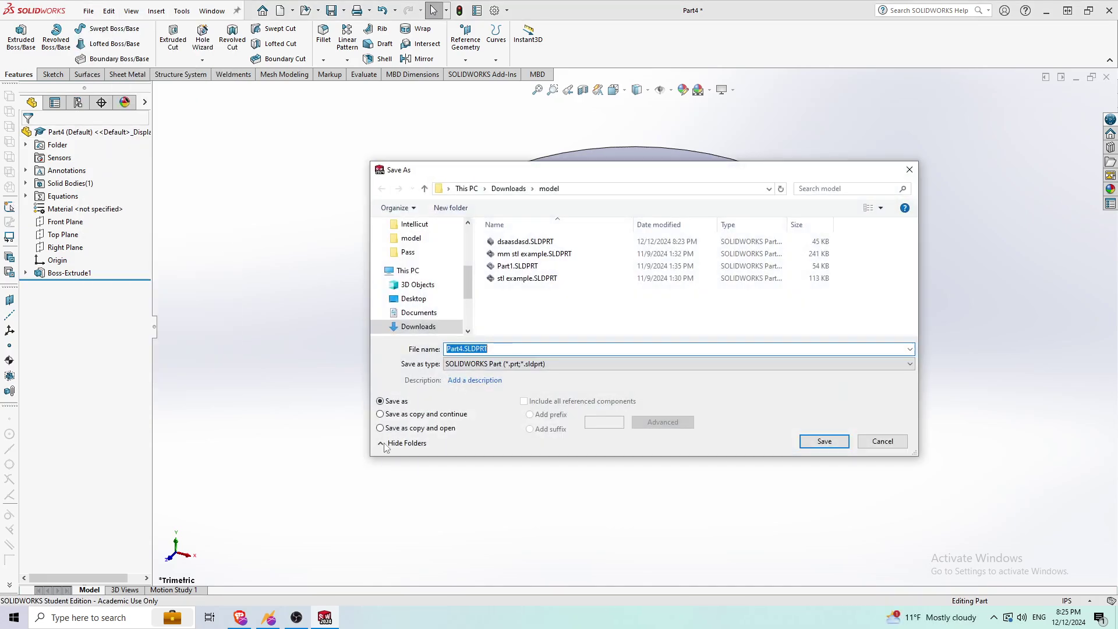
click(500, 364)
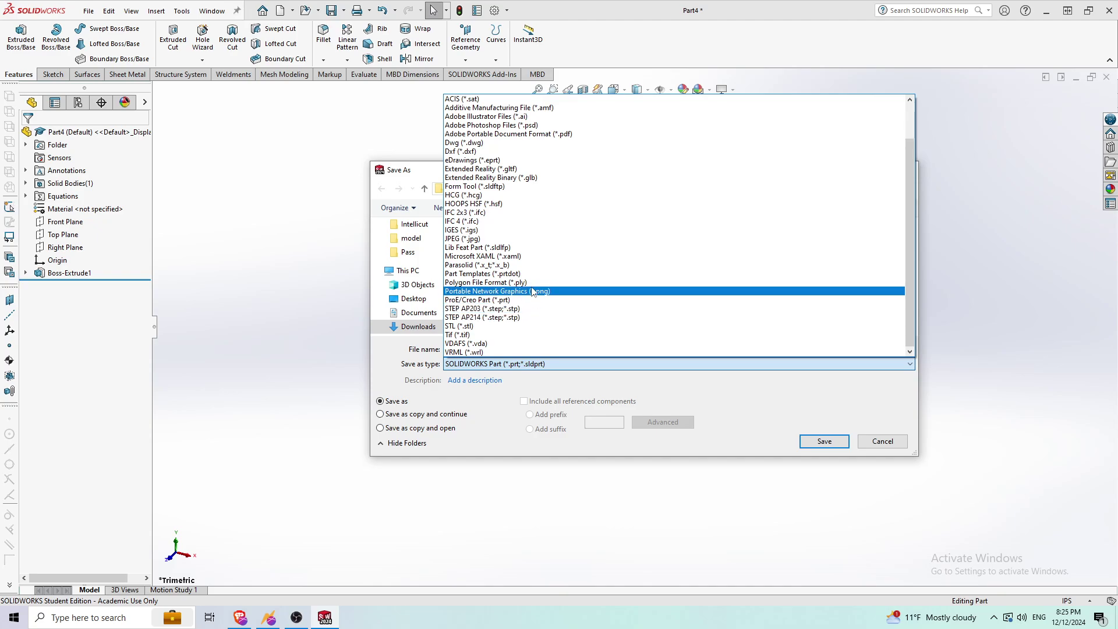
click(504, 327)
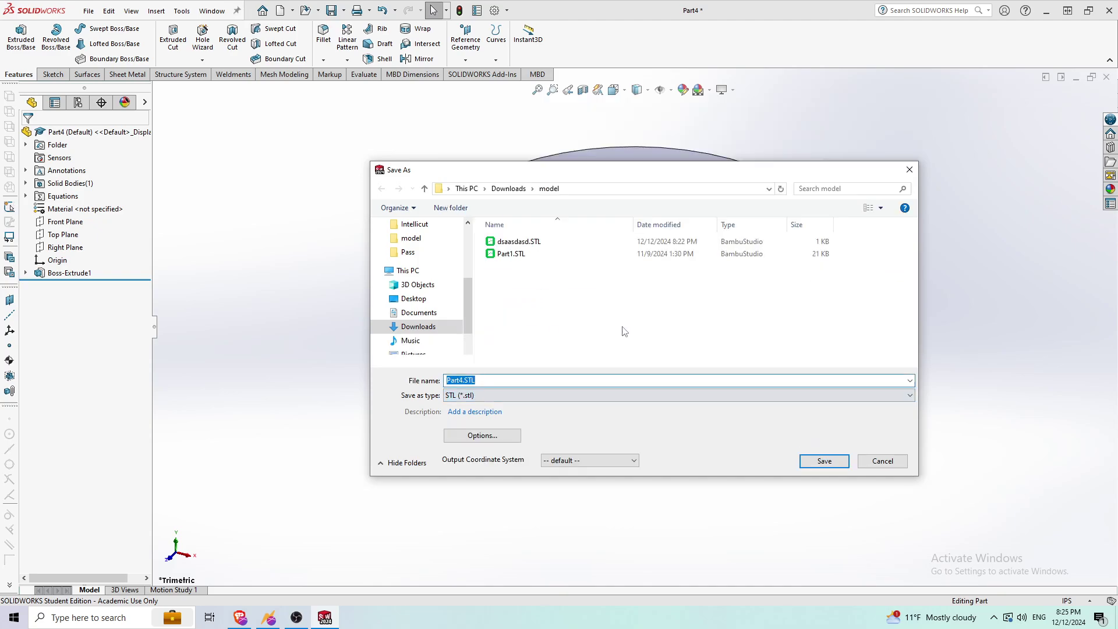
click(824, 461)
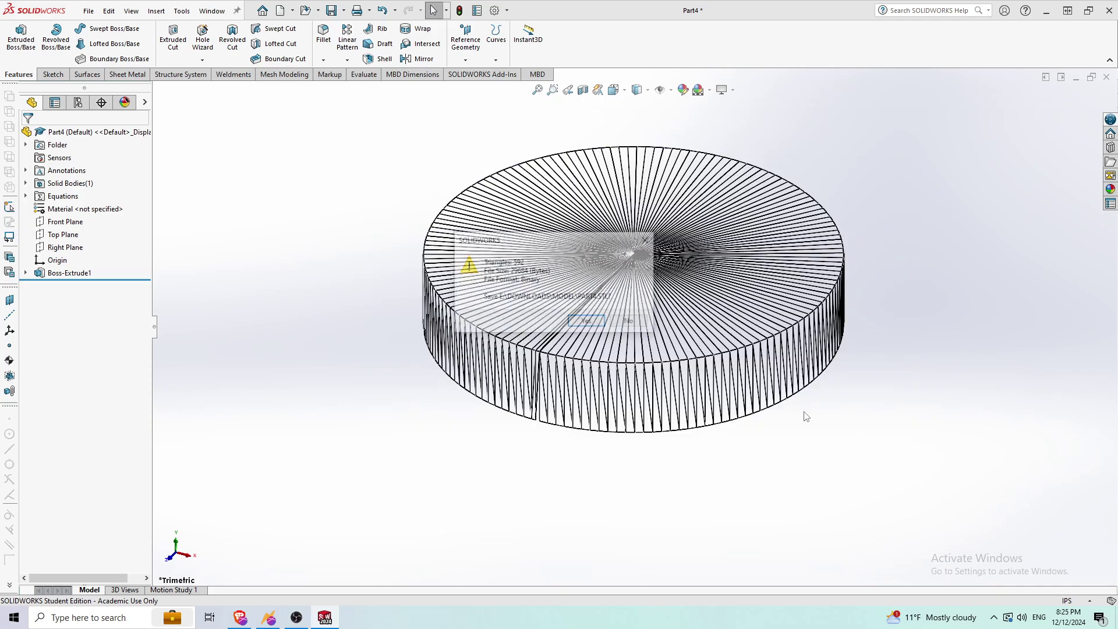
click(593, 319)
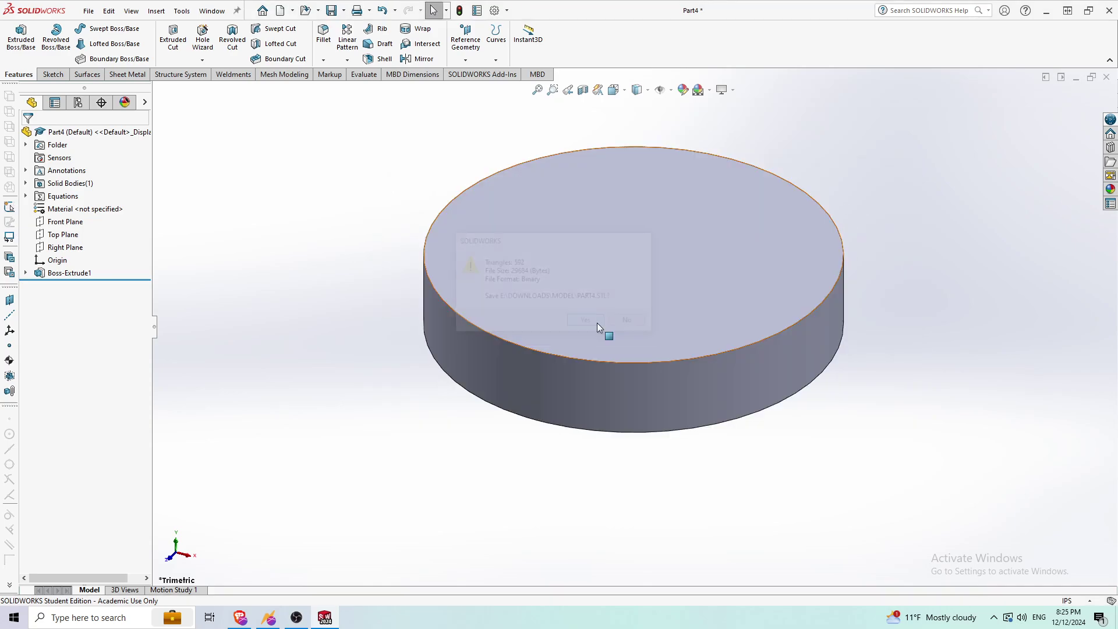
- Close the disc part without saving its changes
middle_drag(669, 195, 644, 212)
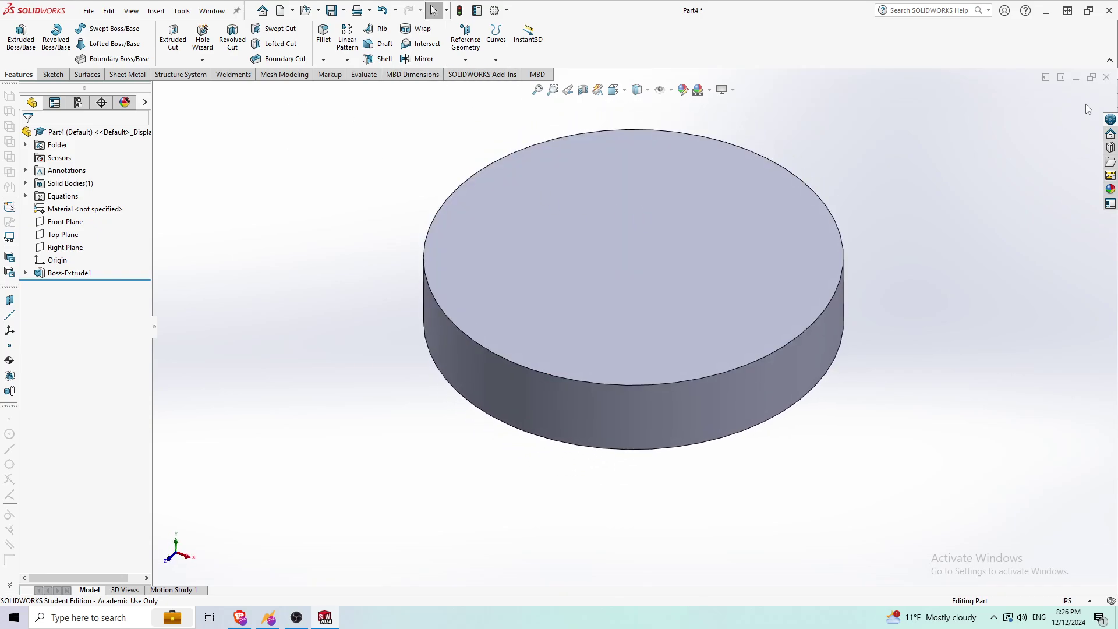
click(1107, 78)
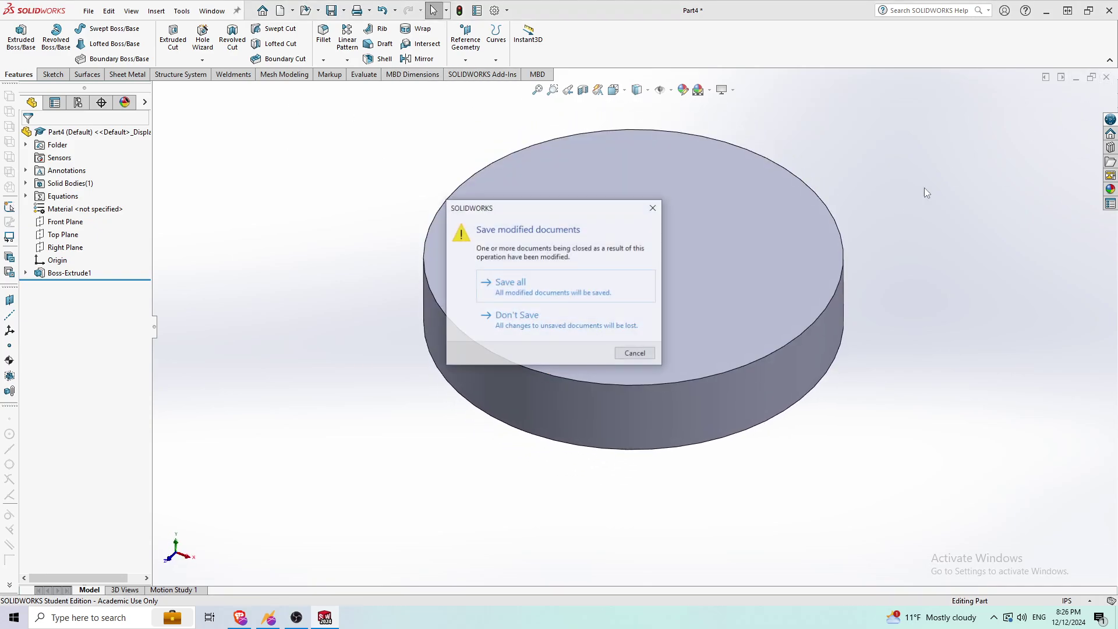
click(592, 330)
- Open the Part4.STL file from the model folder
click(88, 11)
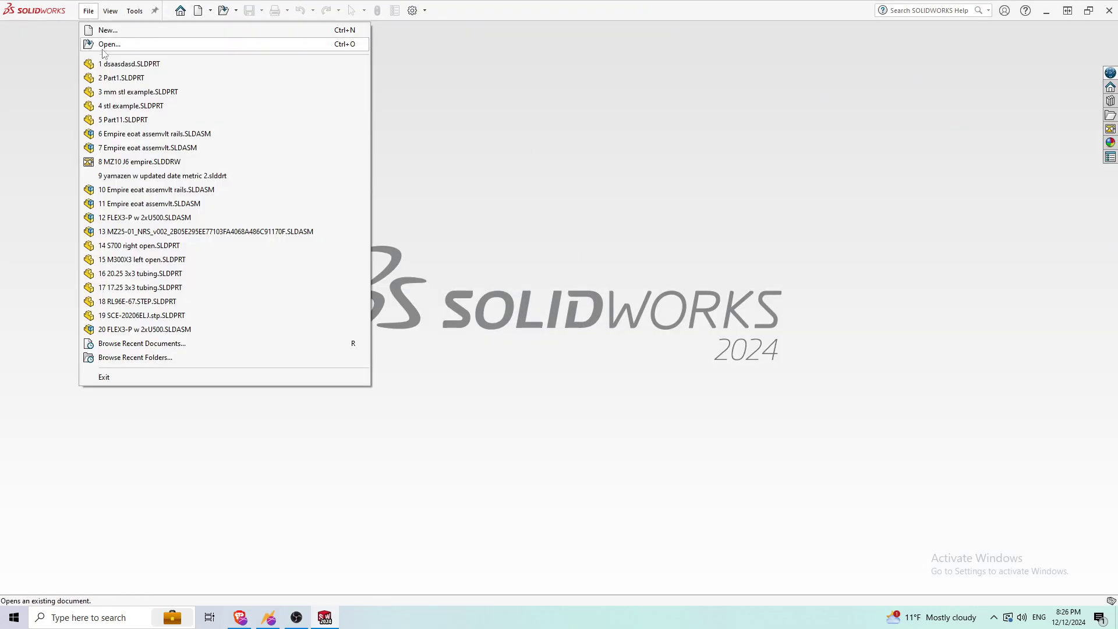
click(111, 42)
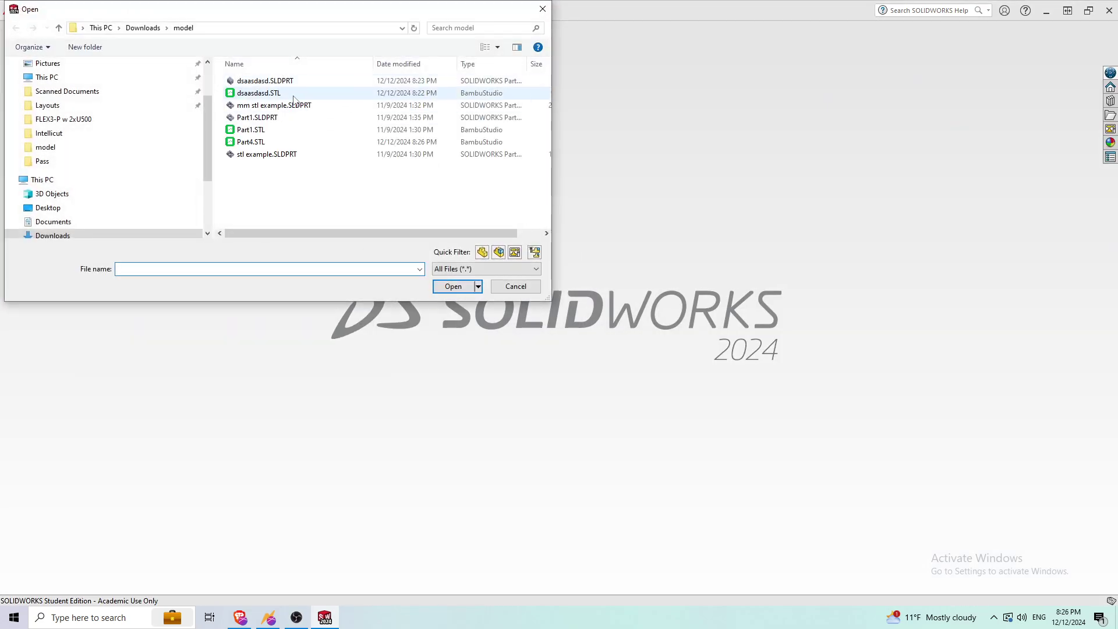
click(250, 141)
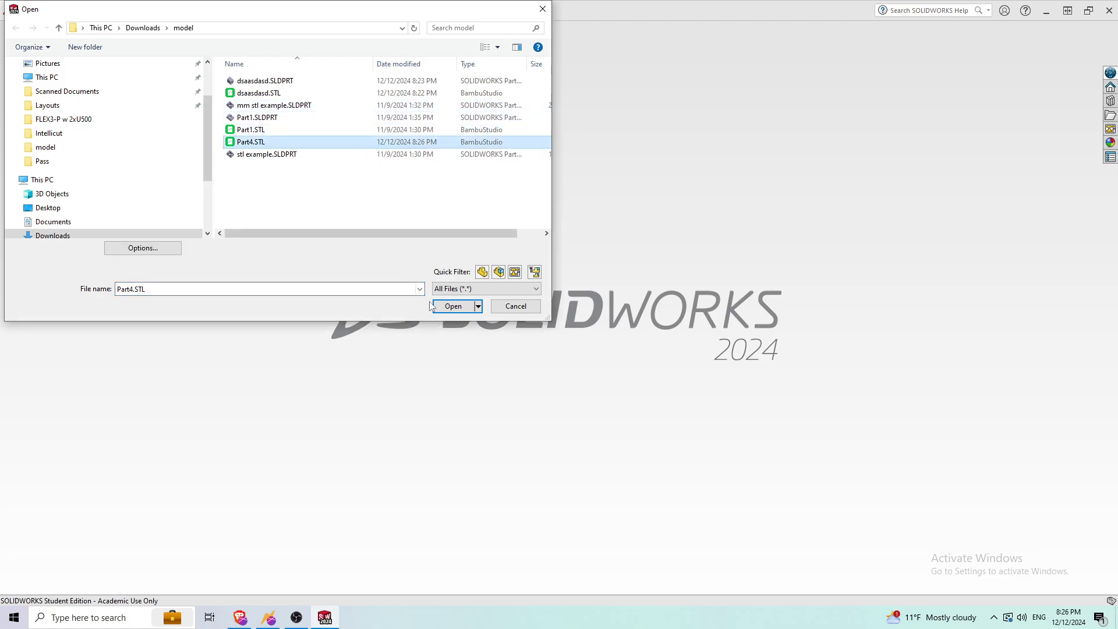
click(442, 305)
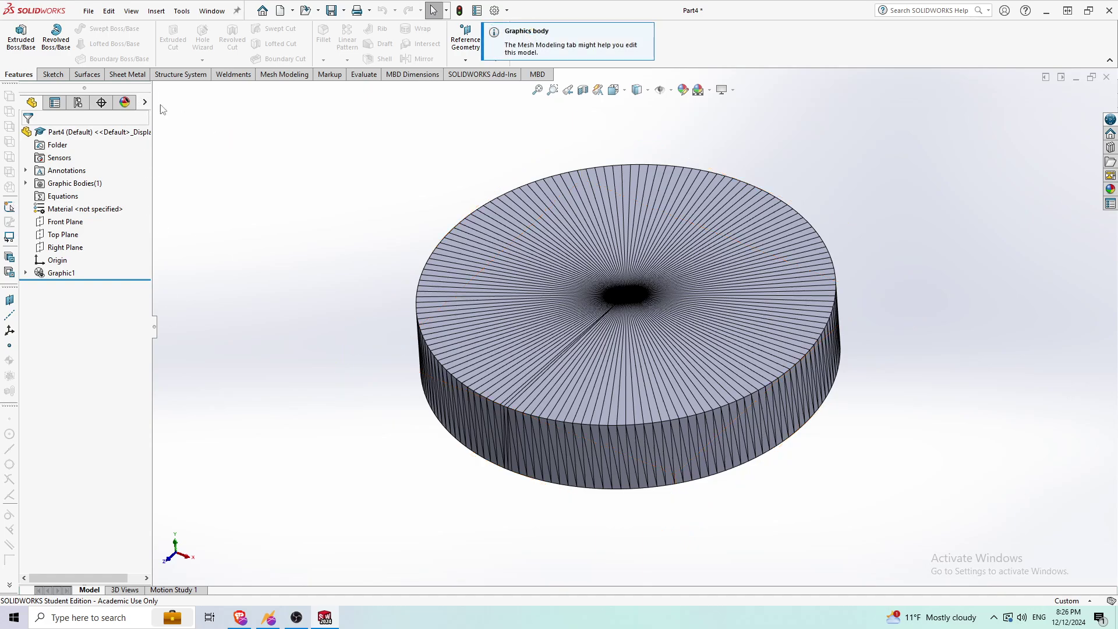
- Display the Mesh Modeling tools and check that this tool set is enabled in the CommandManager
click(299, 76)
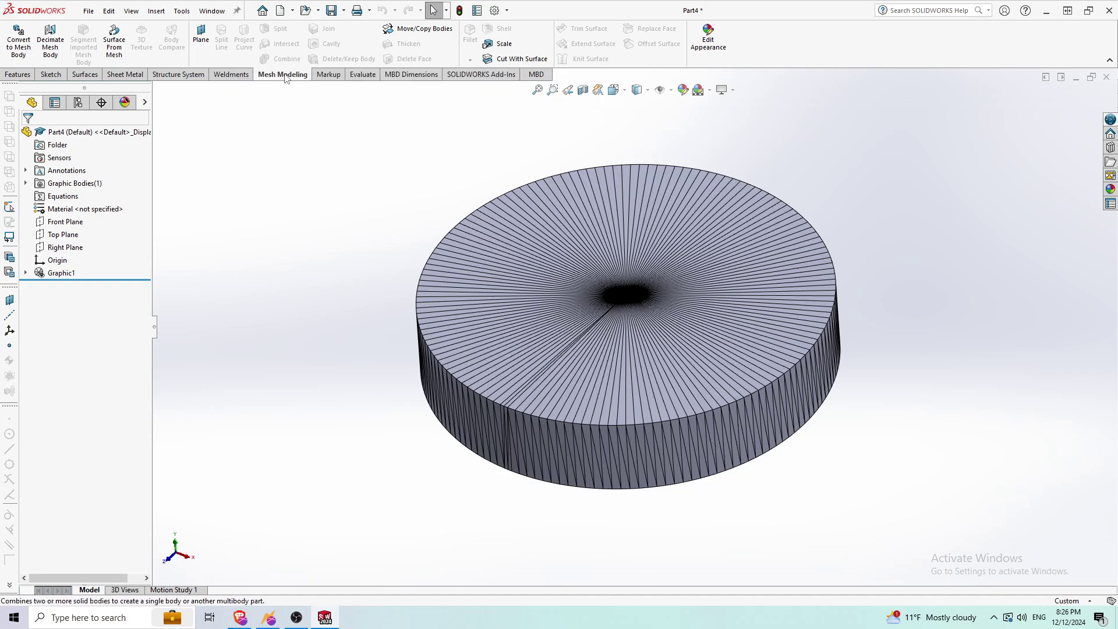
right_click(286, 77)
mouse_move(329, 111)
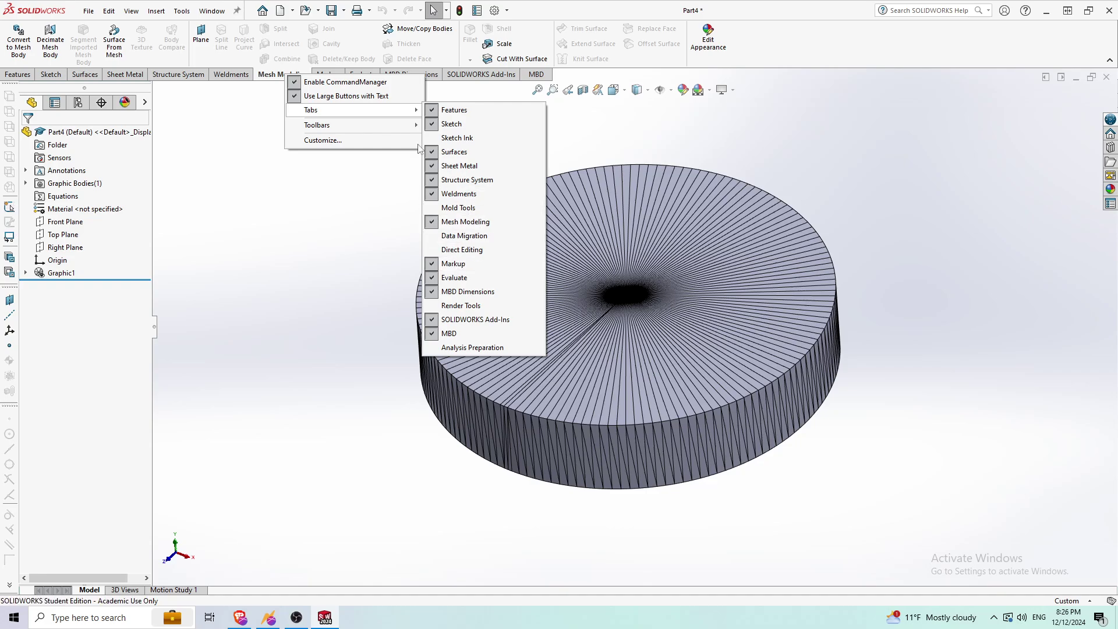
right_click(274, 77)
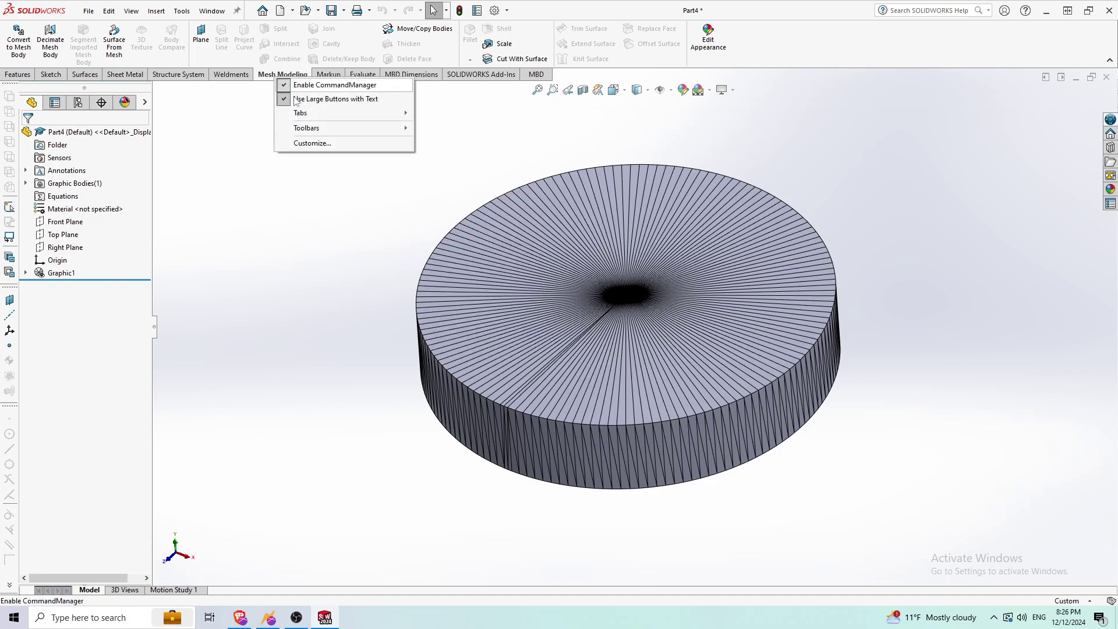
mouse_move(341, 115)
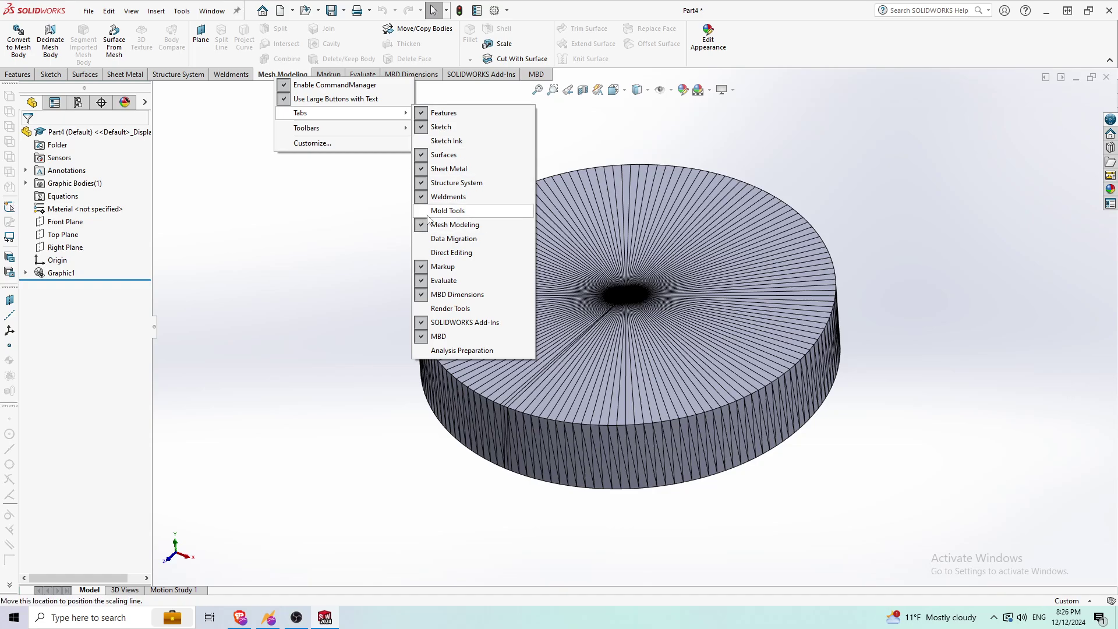
click(327, 214)
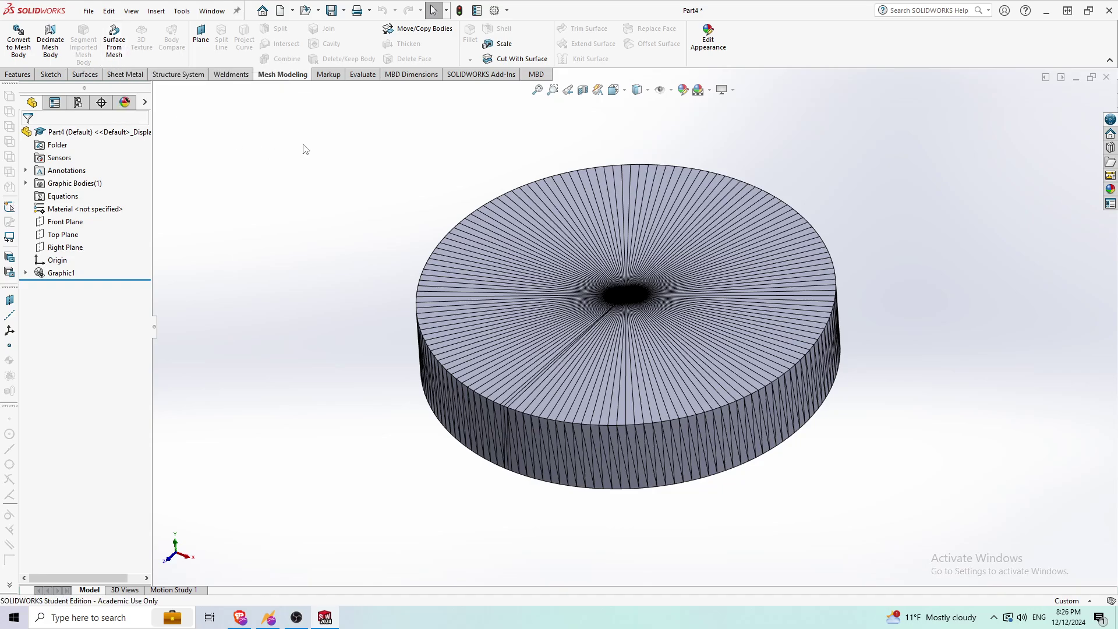
- Save the imported mesh part as Part4.SLDPRT in the model folder
click(293, 9)
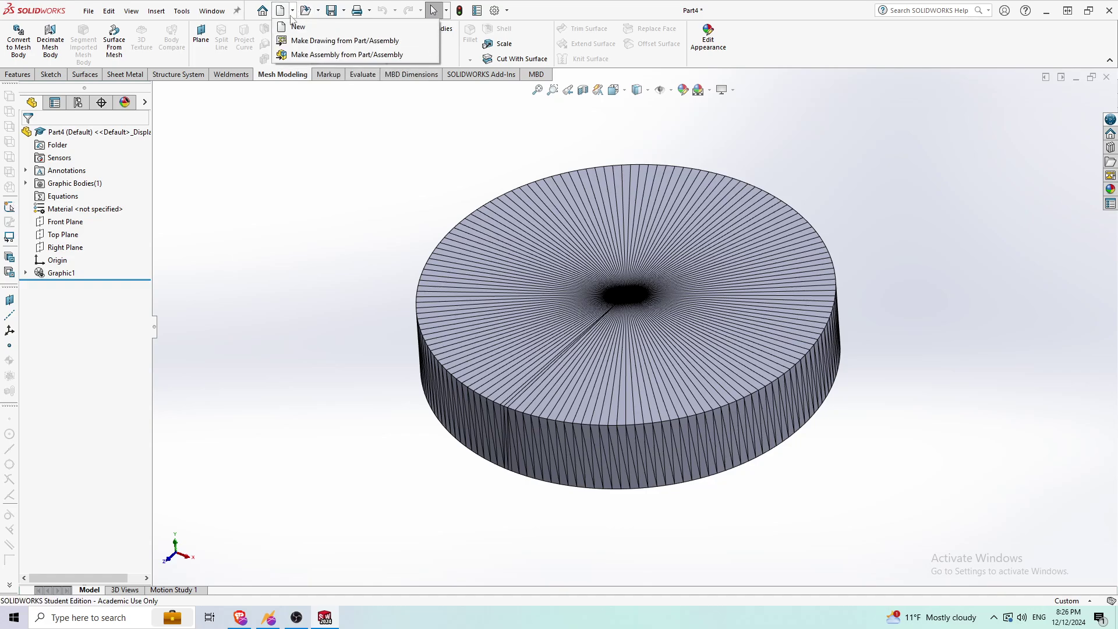
click(88, 10)
click(104, 153)
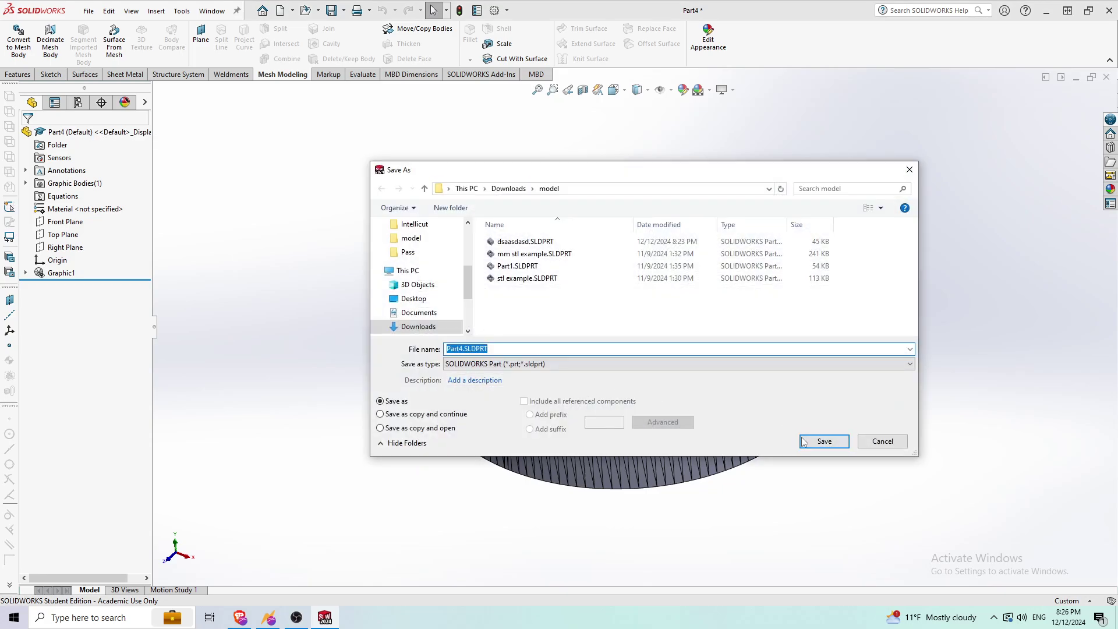
click(825, 441)
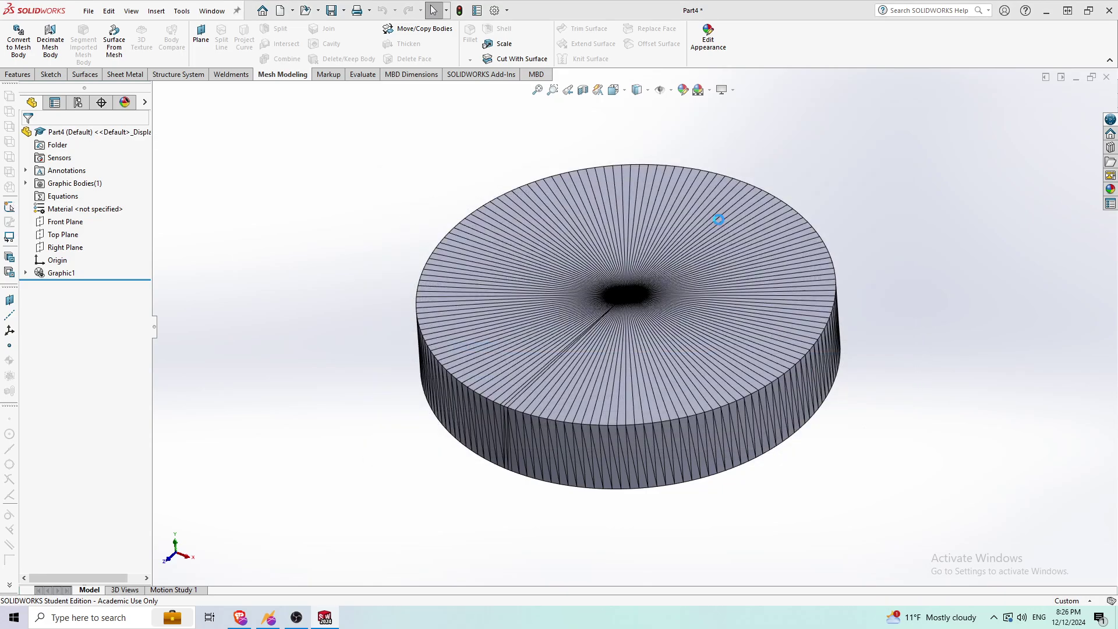
- Make a new assembly from the mesh part and place the part at the assembly origin
click(293, 11)
click(328, 47)
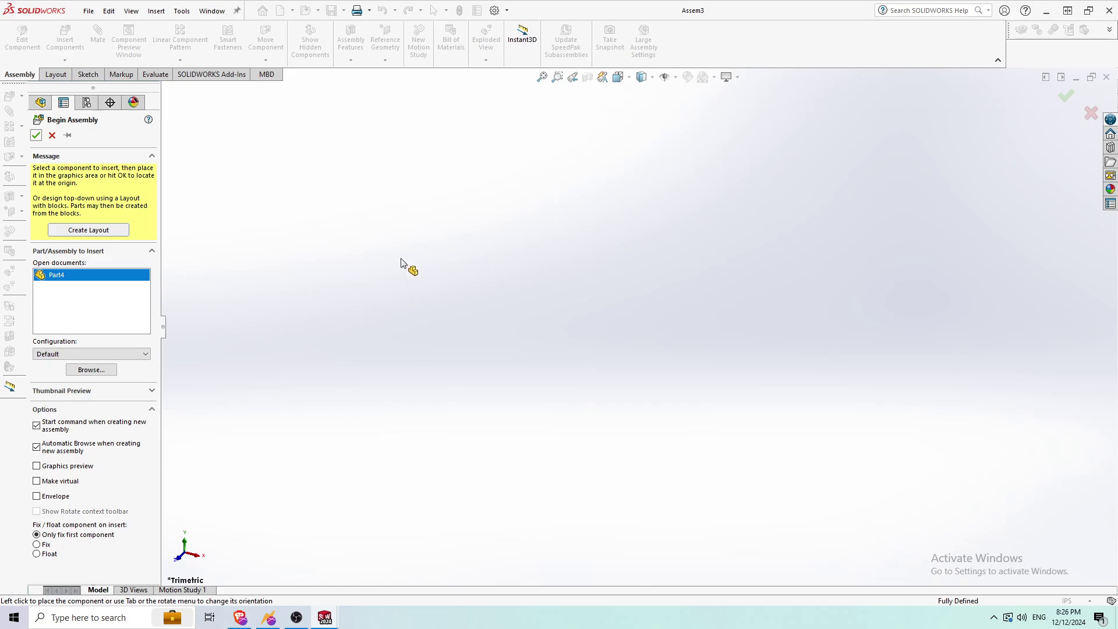
click(36, 135)
- Float the Part4 component in the assembly and try to move it by its mesh body
right_click(65, 247)
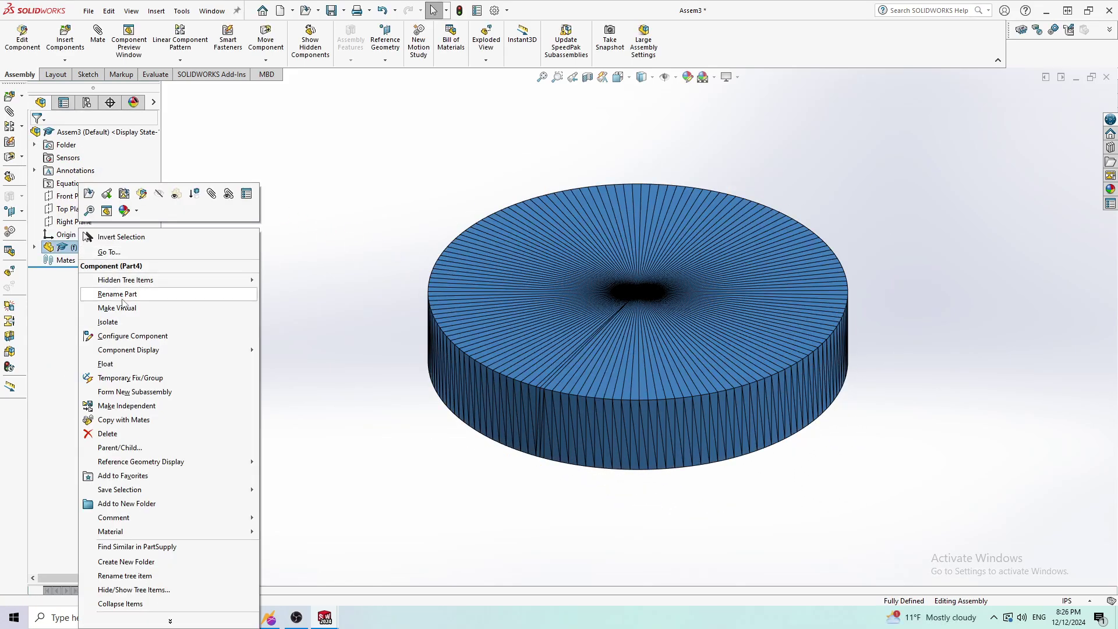
click(125, 364)
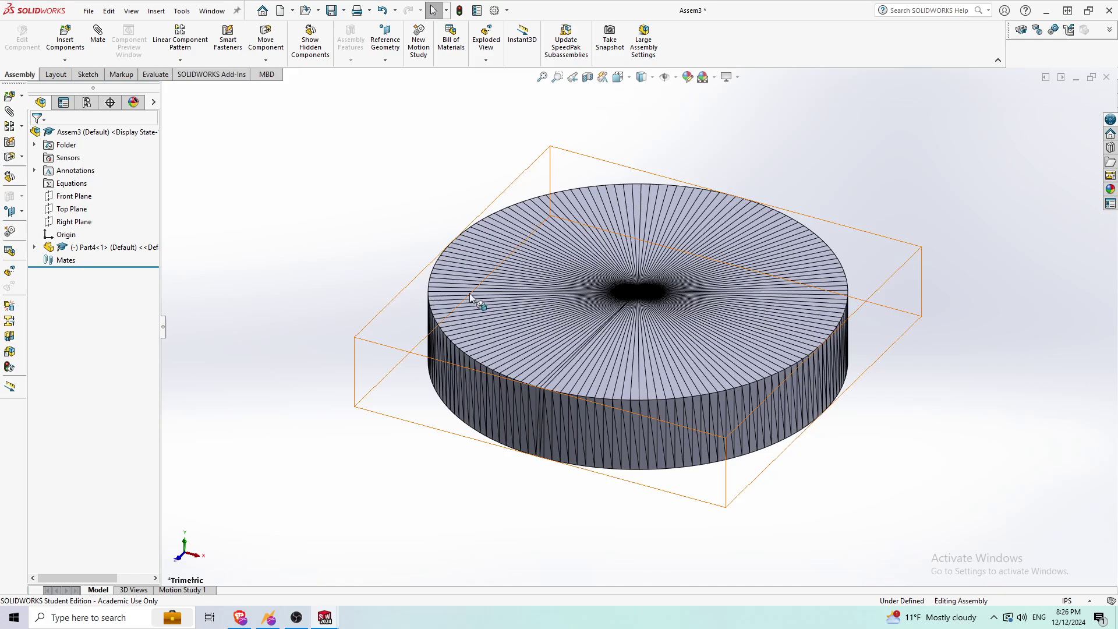
click(520, 261)
drag(530, 371, 717, 272)
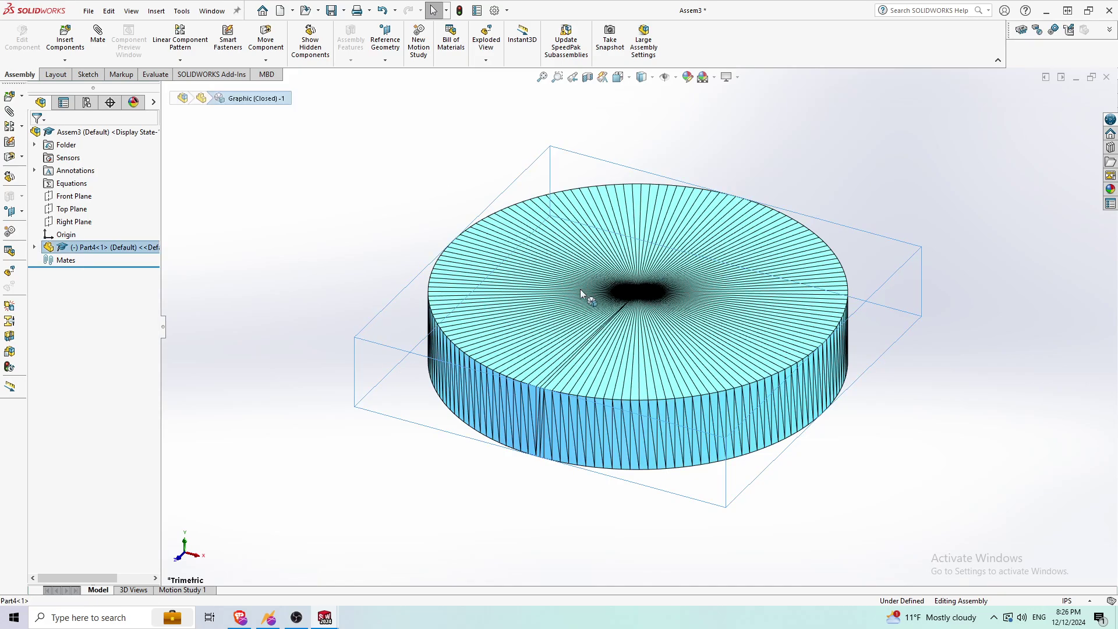
- Try to select individual faces of the Part4 mesh body in the assembly
click(778, 166)
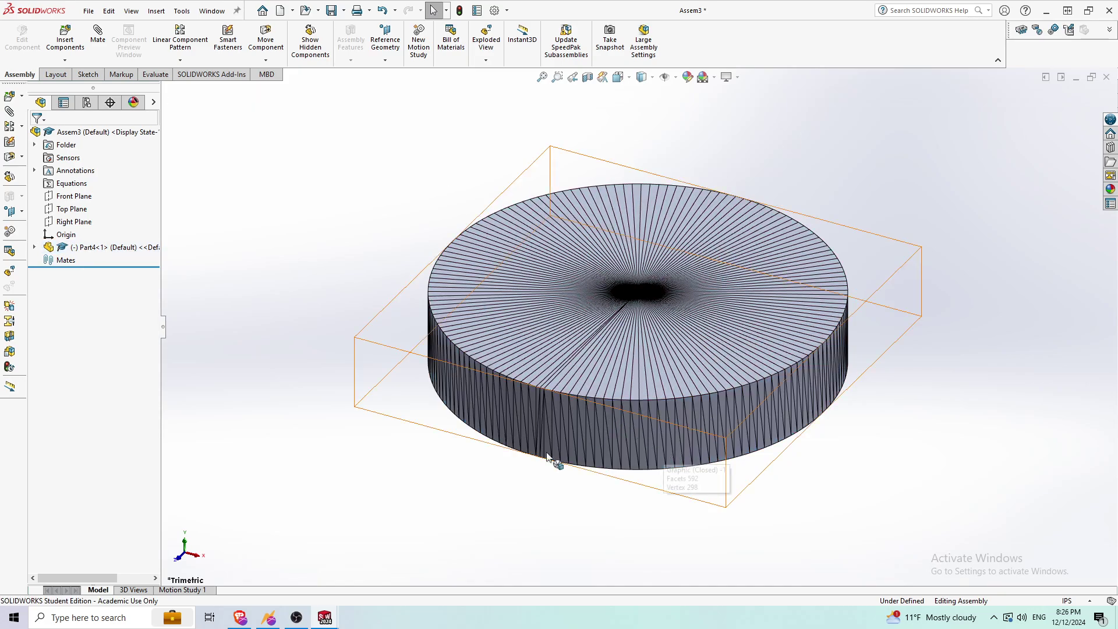
click(581, 202)
key(Escape)
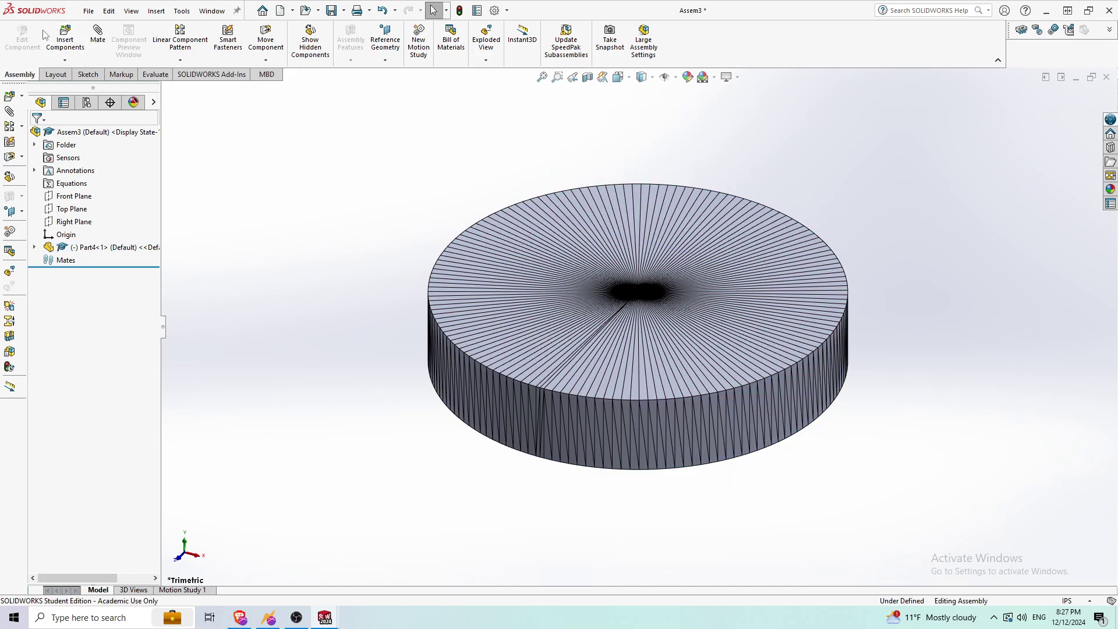
click(63, 36)
click(92, 335)
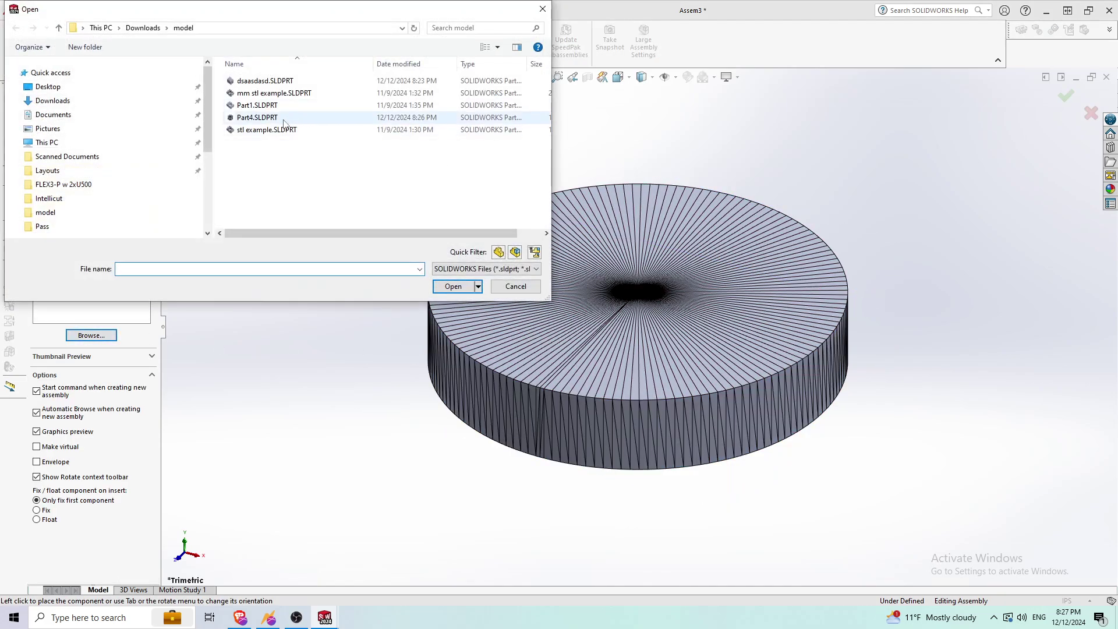
click(384, 130)
double_click(397, 95)
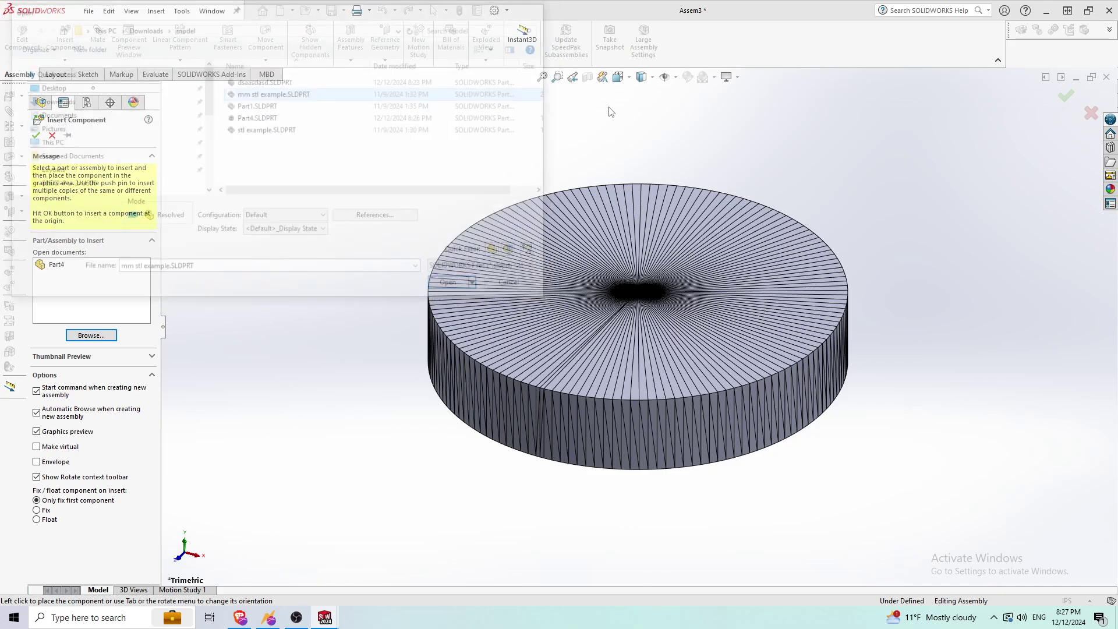
click(53, 135)
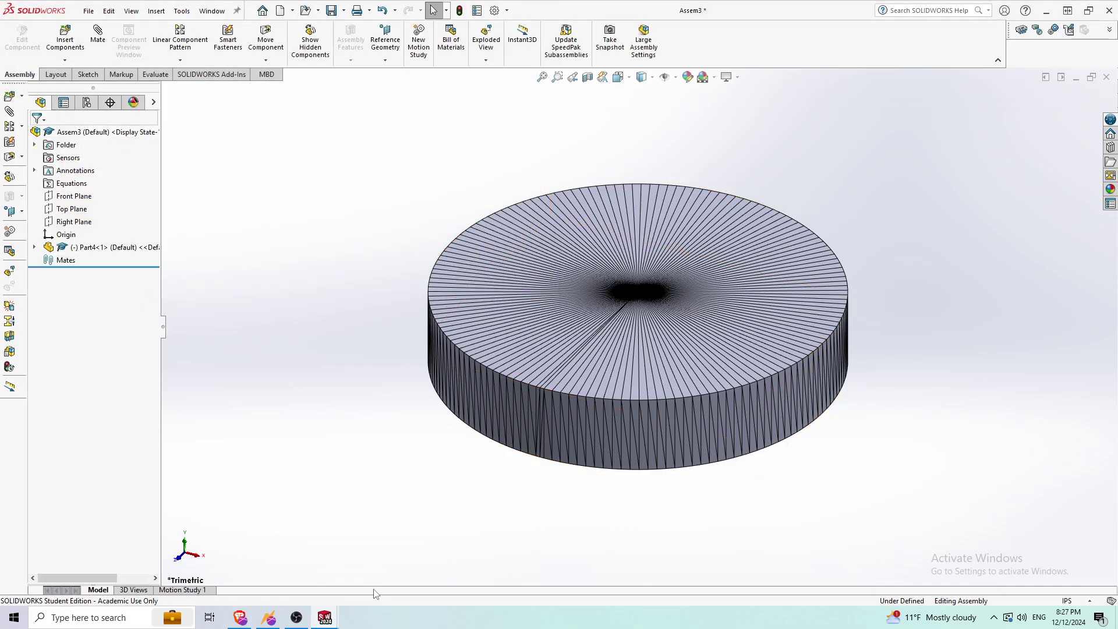
- Switch to the Part4 document and create a planar Surface From Mesh from a facet on the disc's top face
mouse_move(326, 619)
click(286, 564)
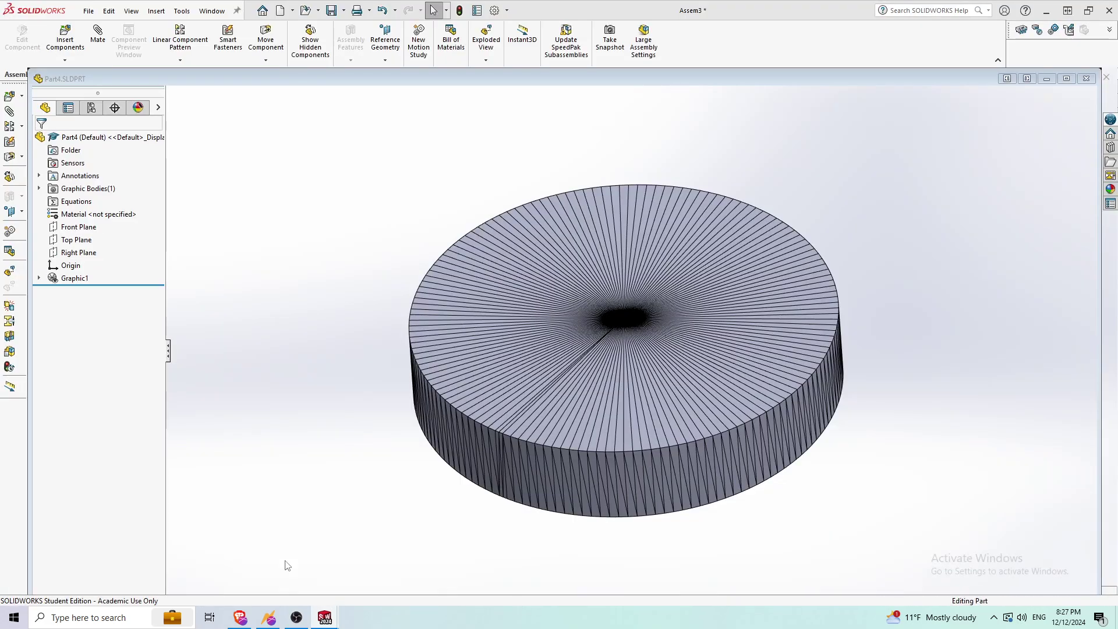
middle_drag(371, 326, 412, 307)
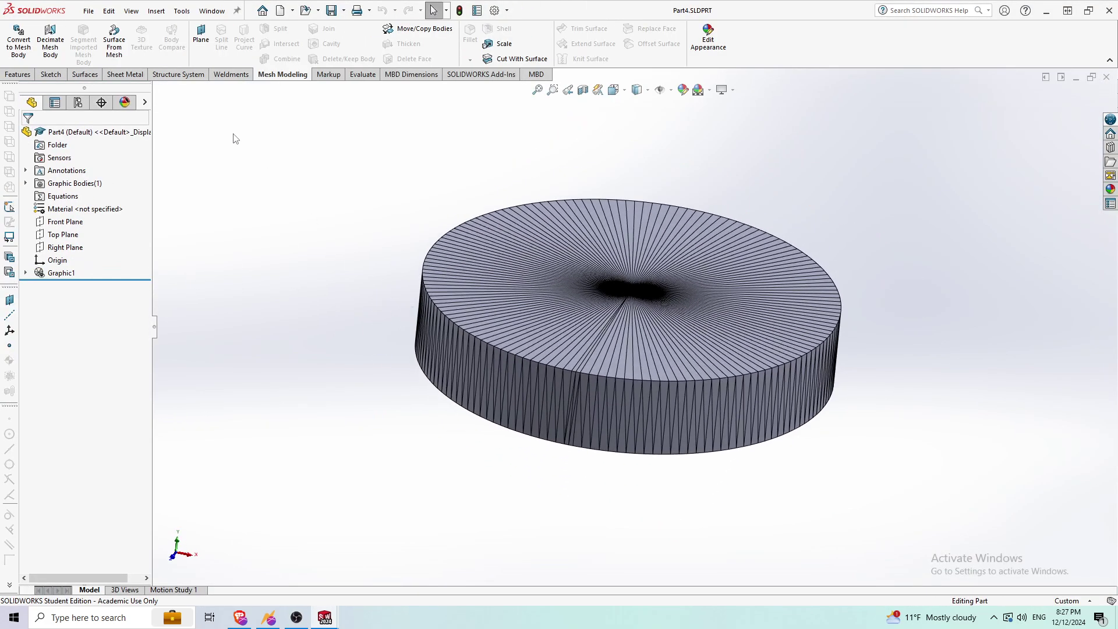
click(125, 61)
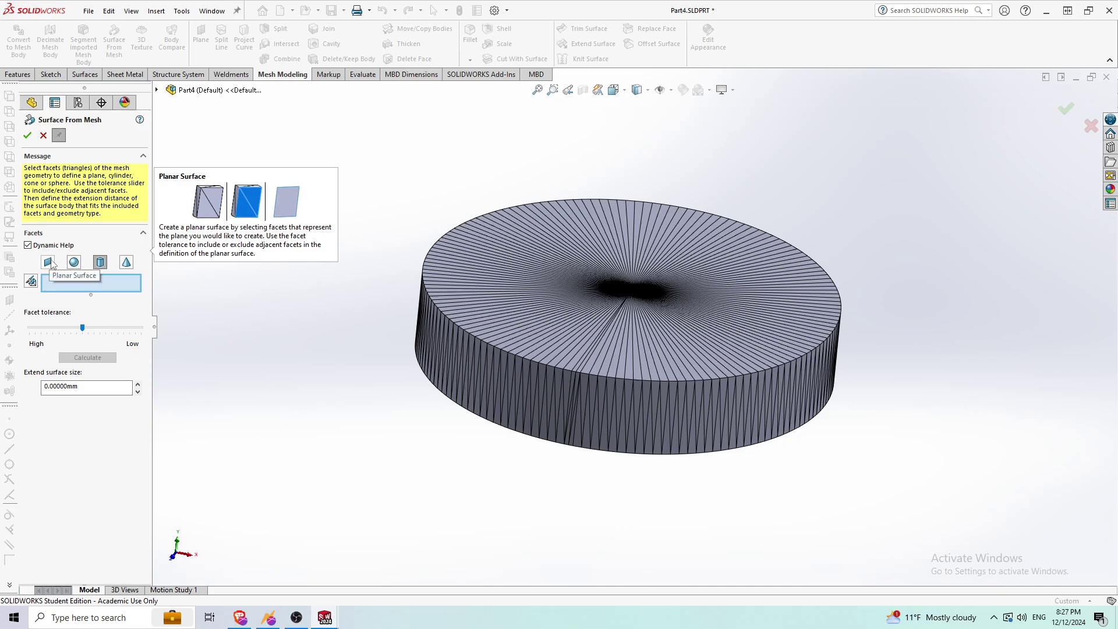
click(100, 261)
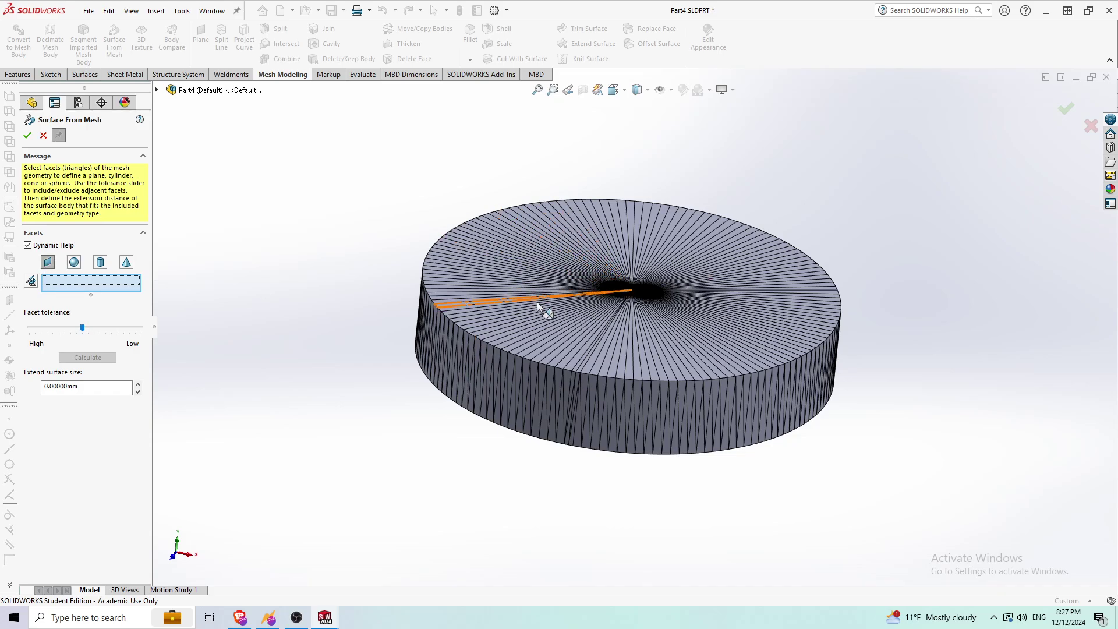
click(538, 231)
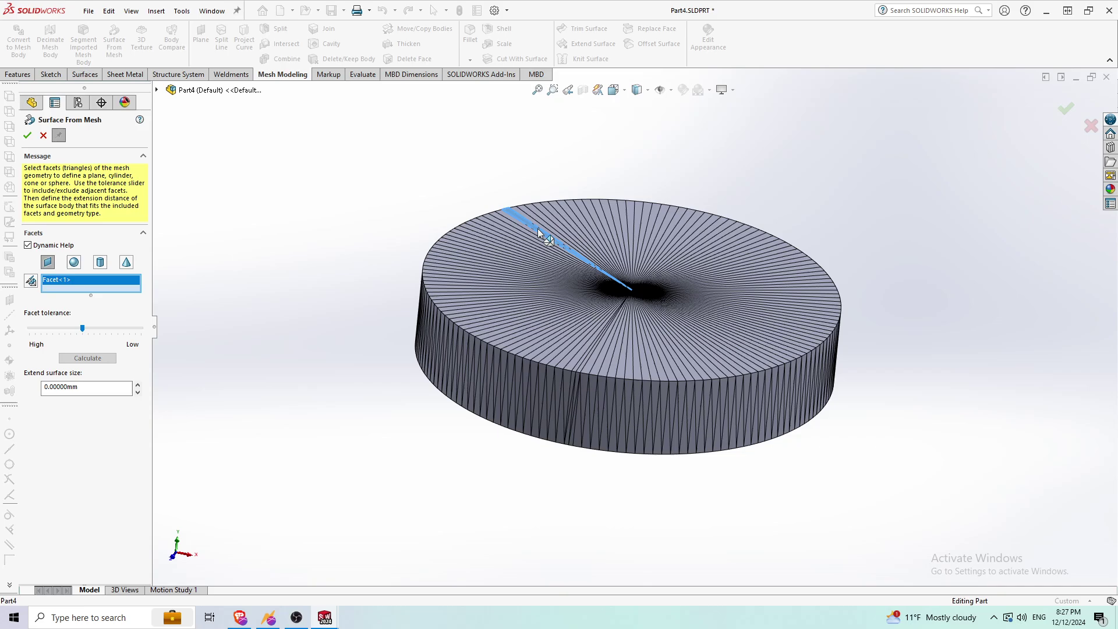
click(94, 359)
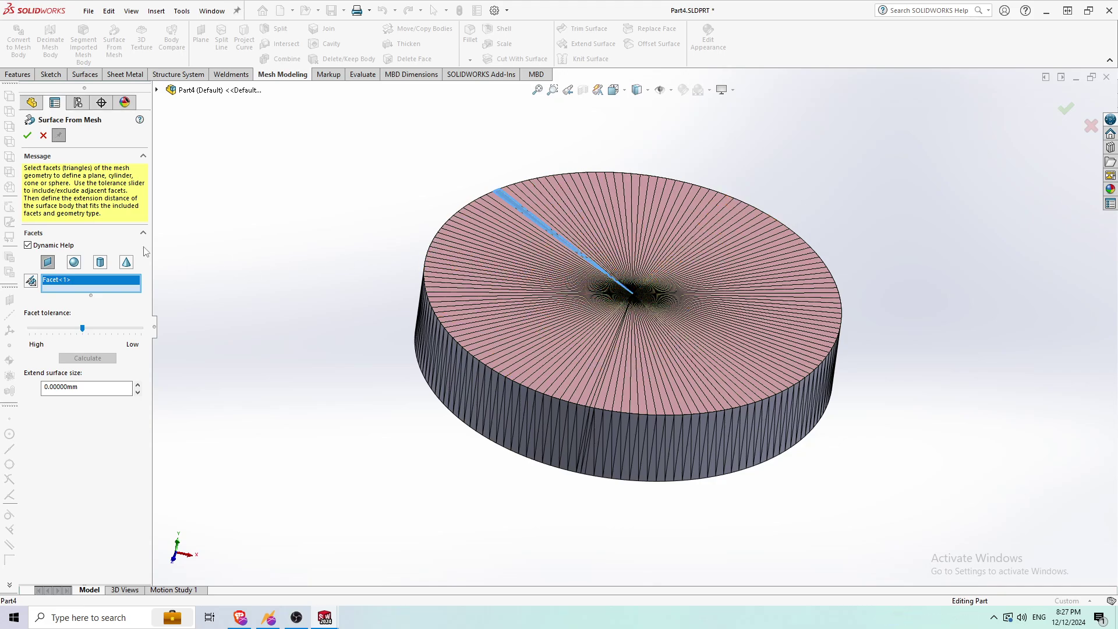
- Create a second planar surface from a facet on the disc's bottom face
middle_drag(429, 407, 497, 272)
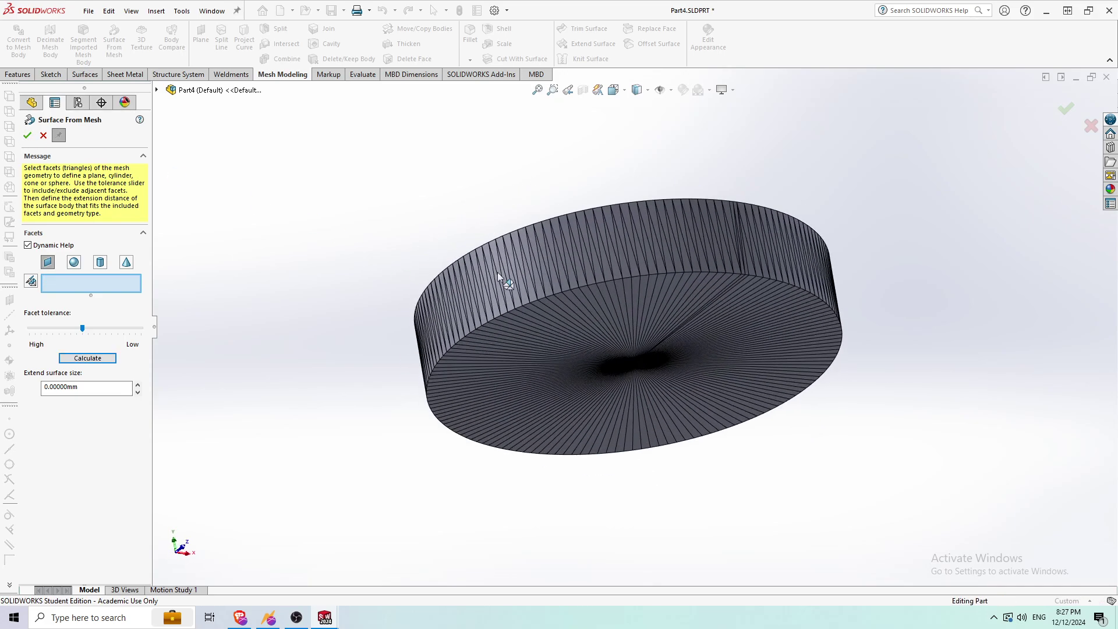
click(570, 383)
click(87, 358)
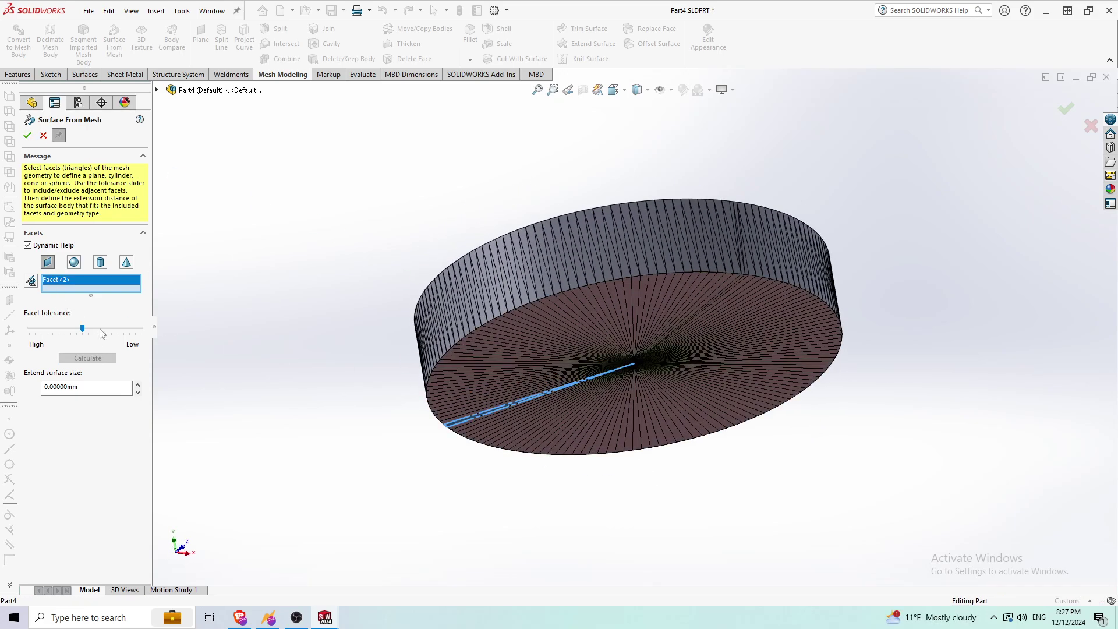
click(43, 136)
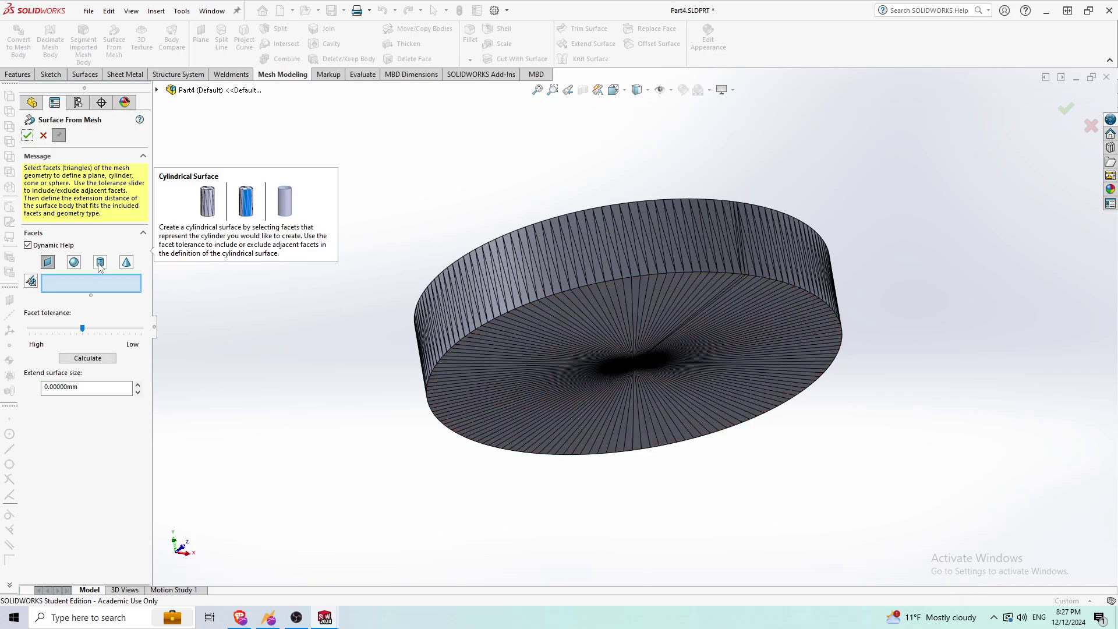
- Create a cylindrical surface from a facet on the disc's side wall and finish the Surface From Mesh command
click(101, 263)
click(517, 289)
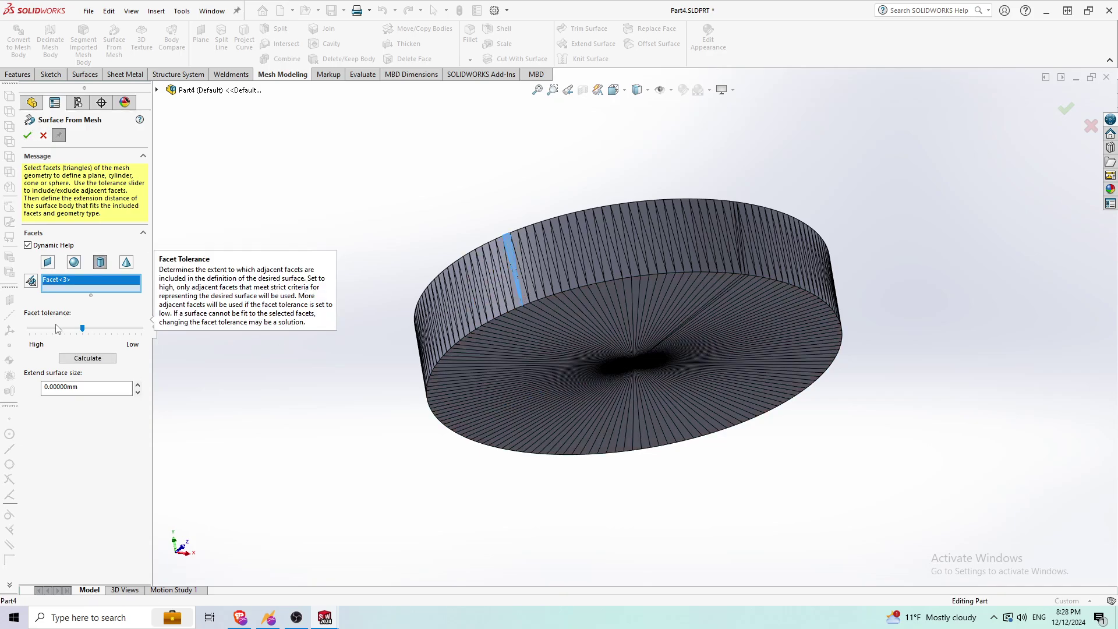
click(78, 358)
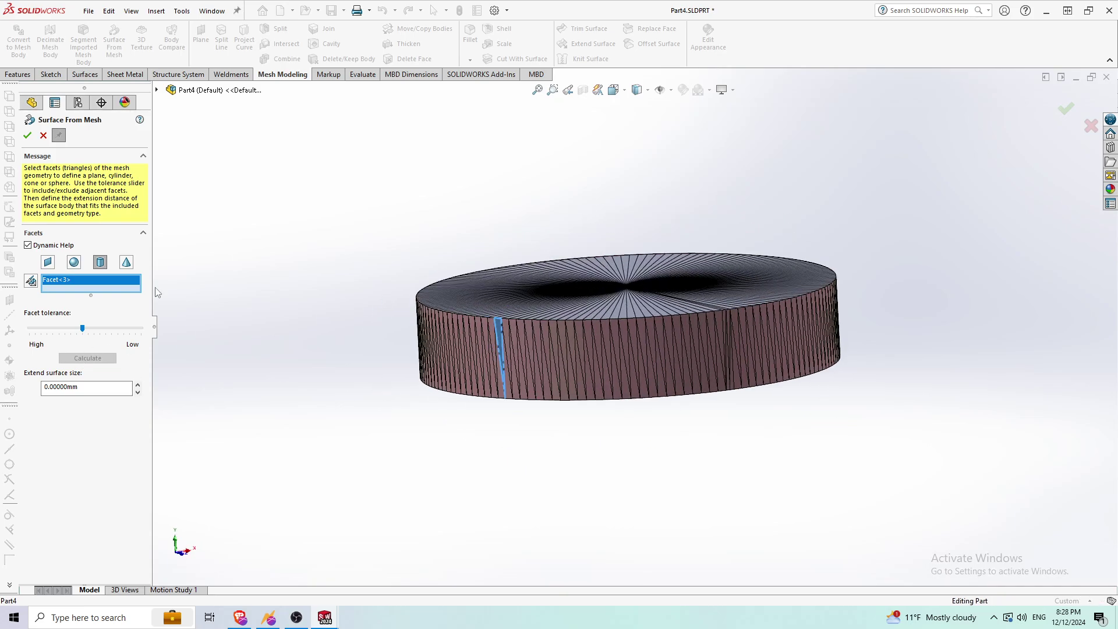
click(27, 135)
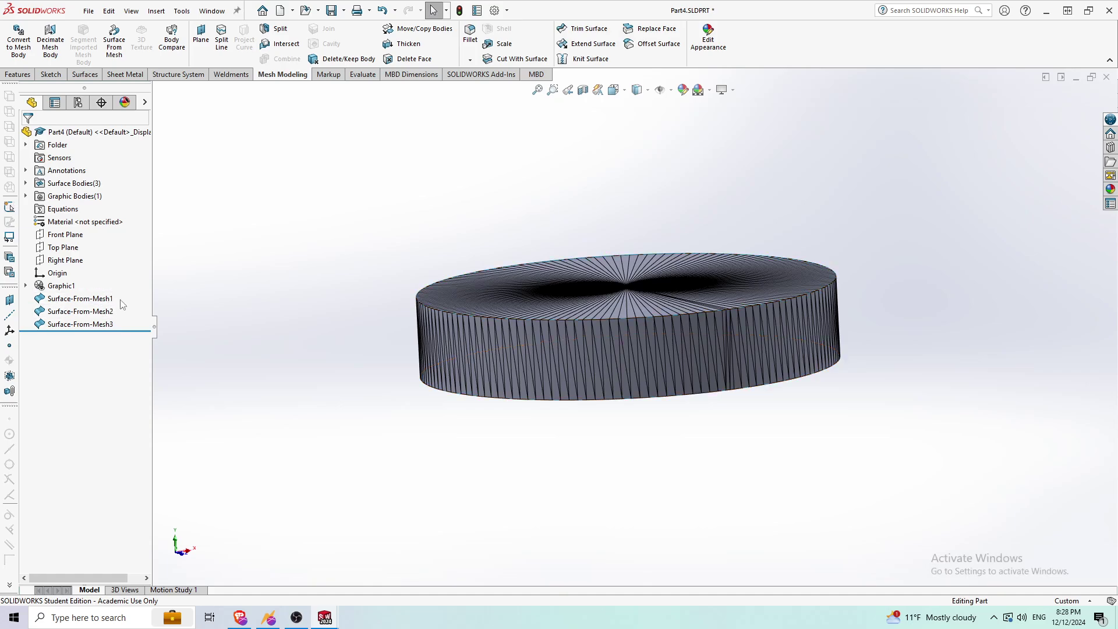
- Highlight the three Surface-From-Mesh features one by one to examine which side of the disc each covers
click(94, 299)
click(106, 324)
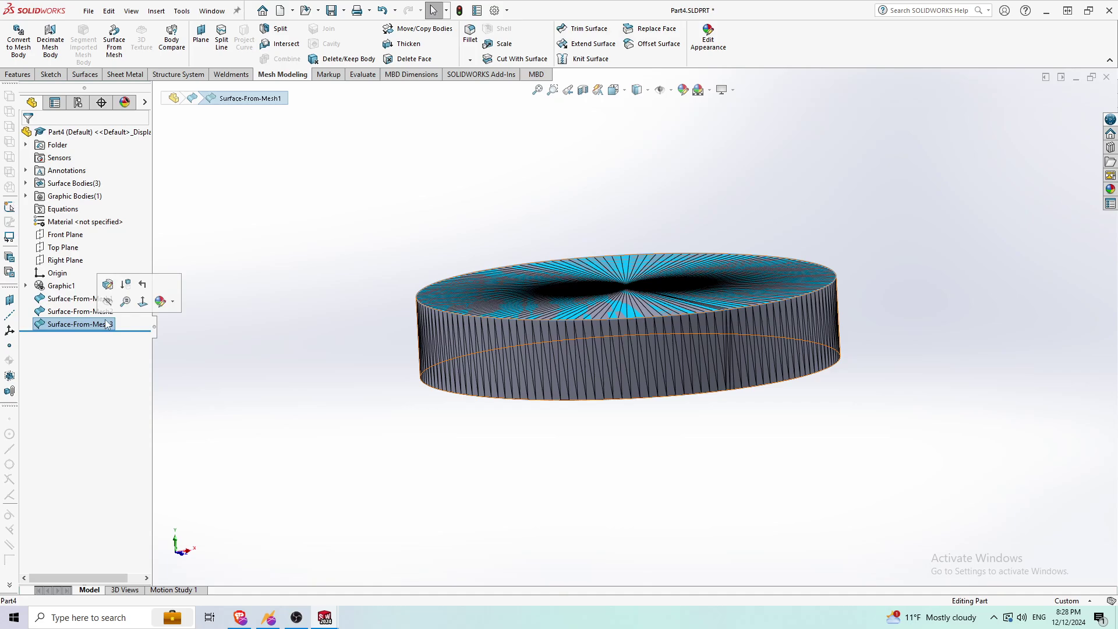
middle_drag(286, 344, 320, 266)
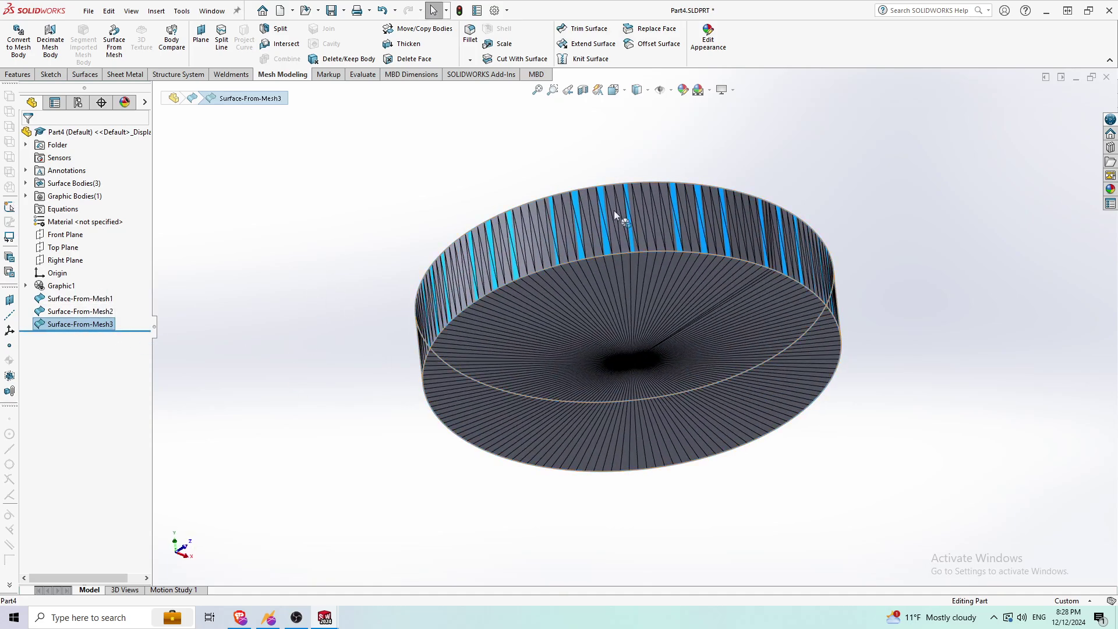
click(93, 314)
middle_drag(259, 284, 265, 430)
click(265, 432)
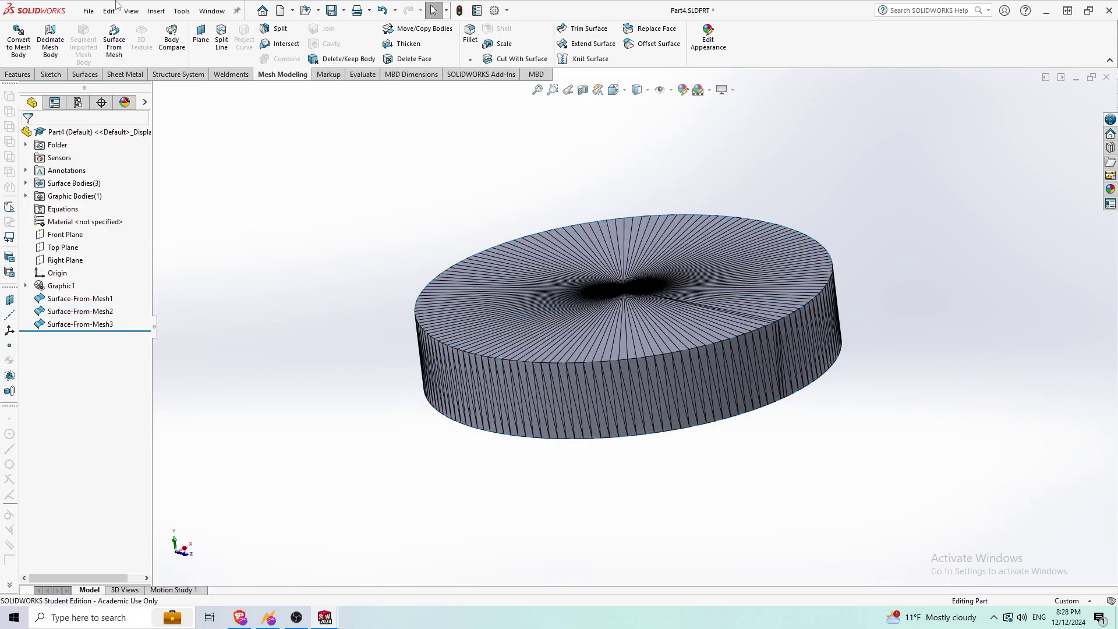
- Save the part with its new surfaces and return to the Assem3 assembly
click(89, 11)
click(111, 140)
mouse_move(329, 617)
click(387, 557)
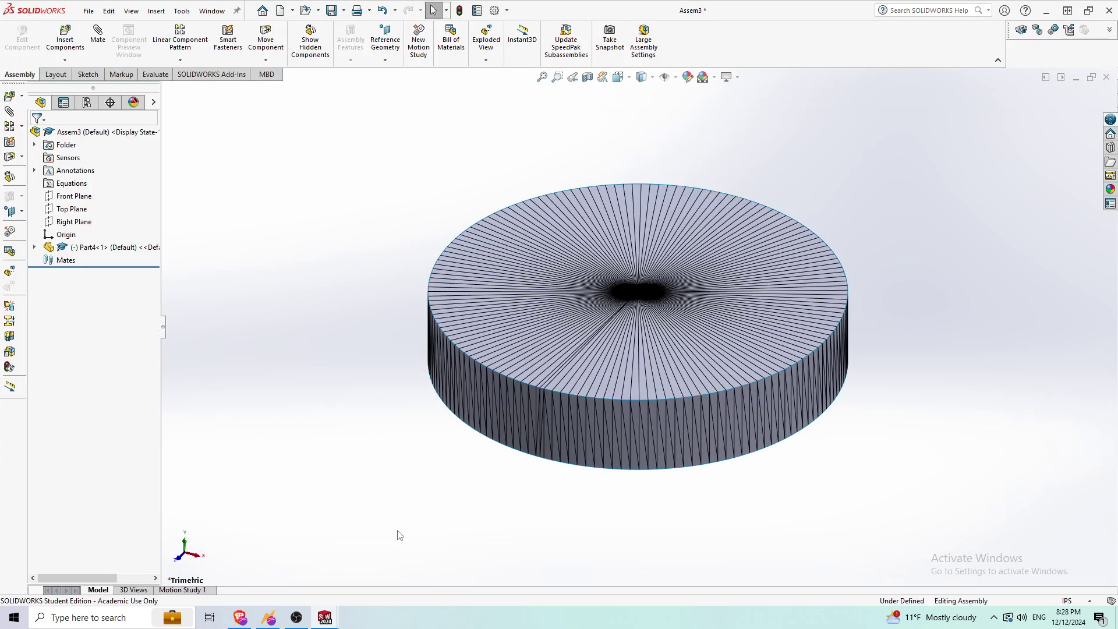
- Move and rotate the Part4 component freely in the assembly by its new surfaces
drag(588, 291, 522, 216)
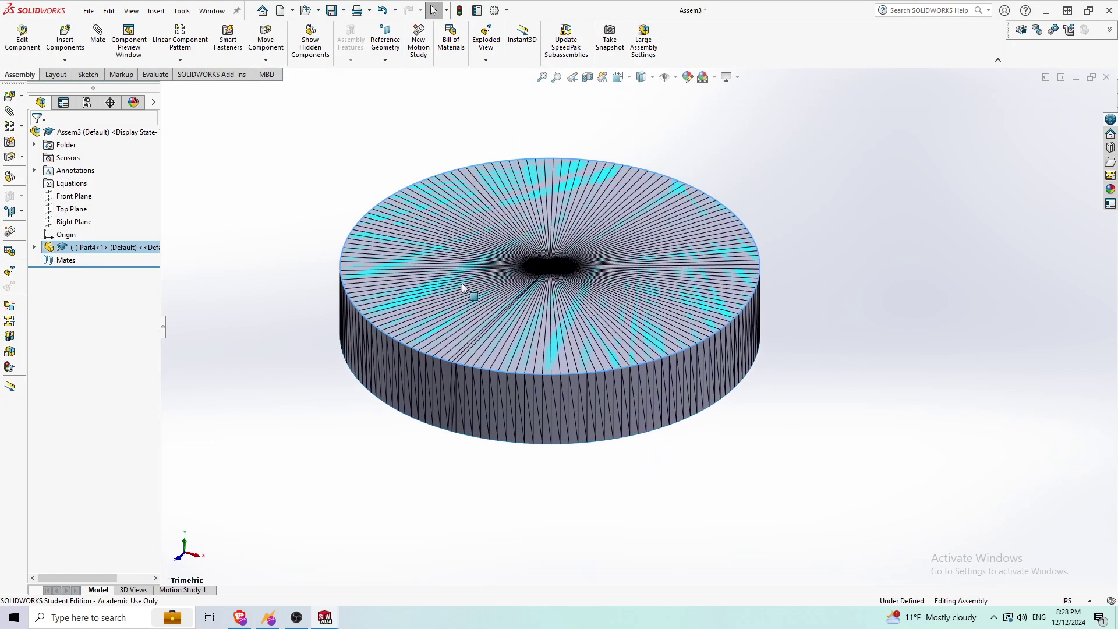
drag(461, 283, 497, 274)
right_drag(496, 274, 492, 238)
drag(488, 271, 511, 401)
click(247, 237)
right_drag(558, 334, 613, 298)
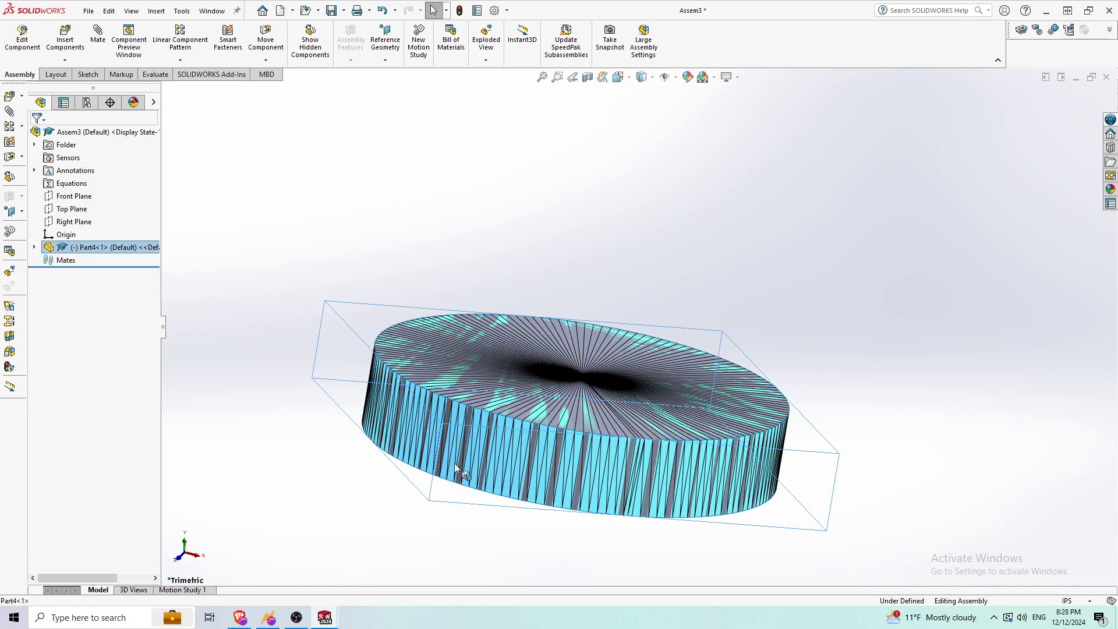
click(421, 142)
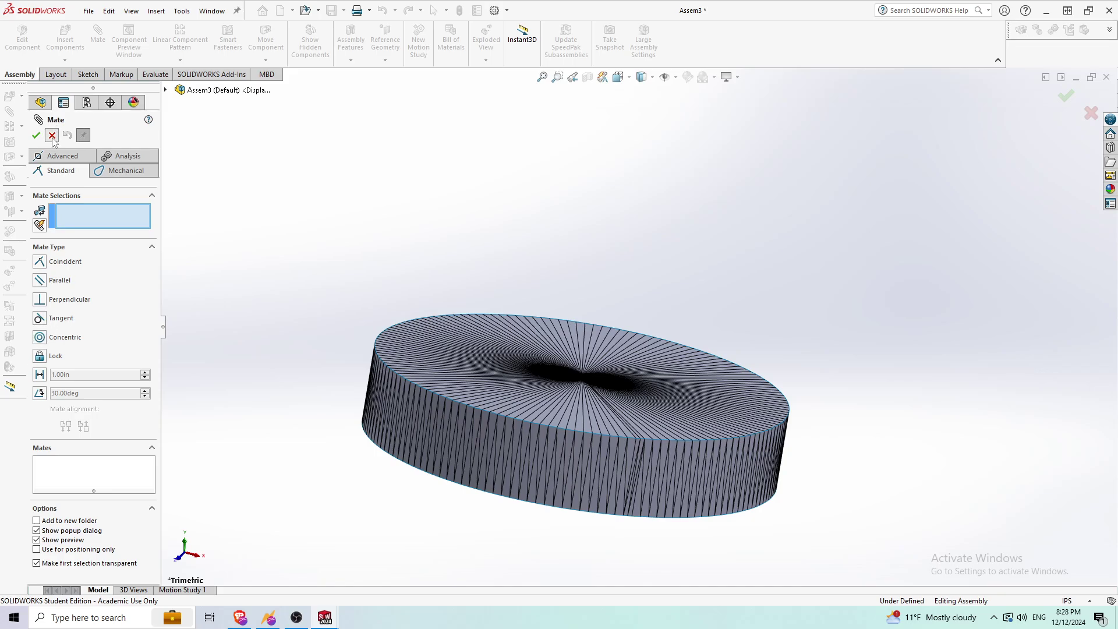
click(52, 136)
- Copy the Part4 component and place the second instance above the first
drag(452, 371, 595, 216)
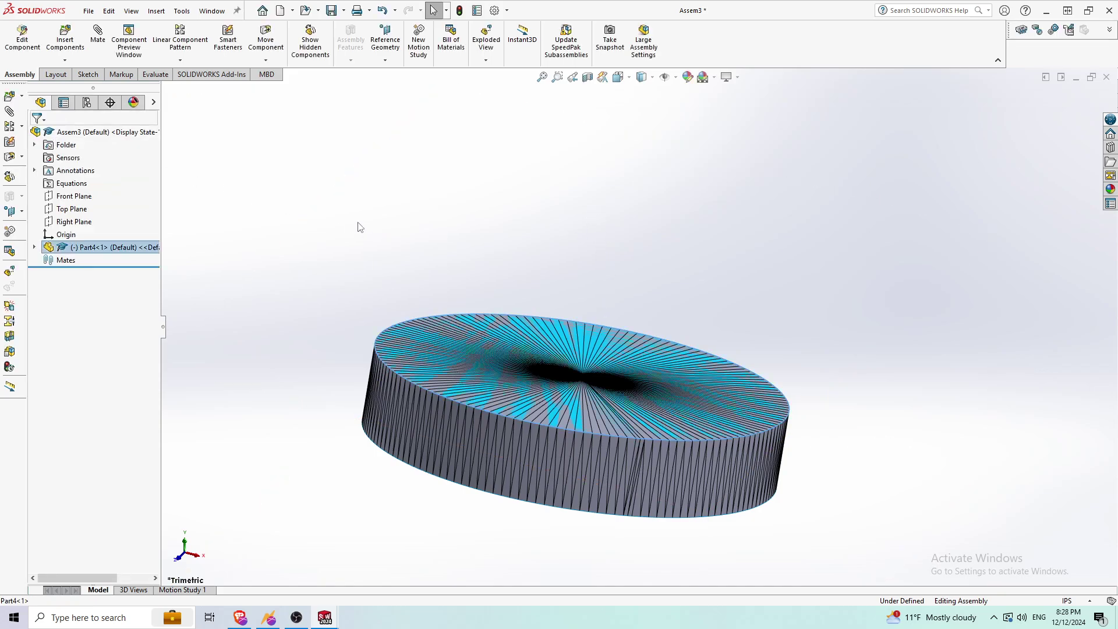
click(357, 226)
click(449, 157)
- Add a concentric mate between the cylindrical surfaces of the two Part4 discs
click(516, 216)
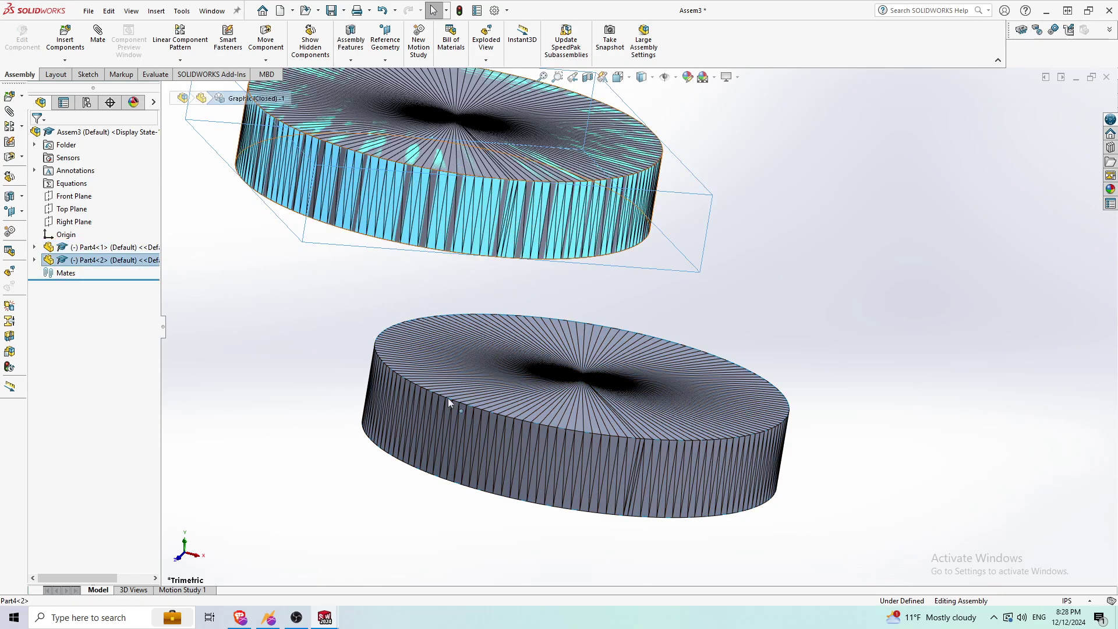
ctrl+click(448, 397)
click(92, 45)
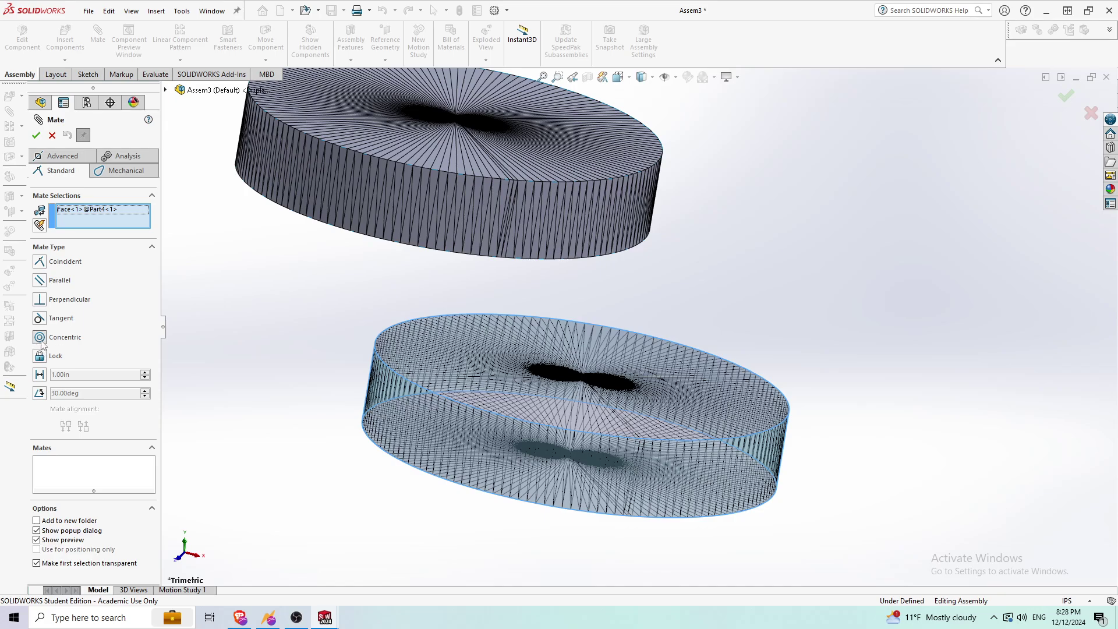
click(367, 187)
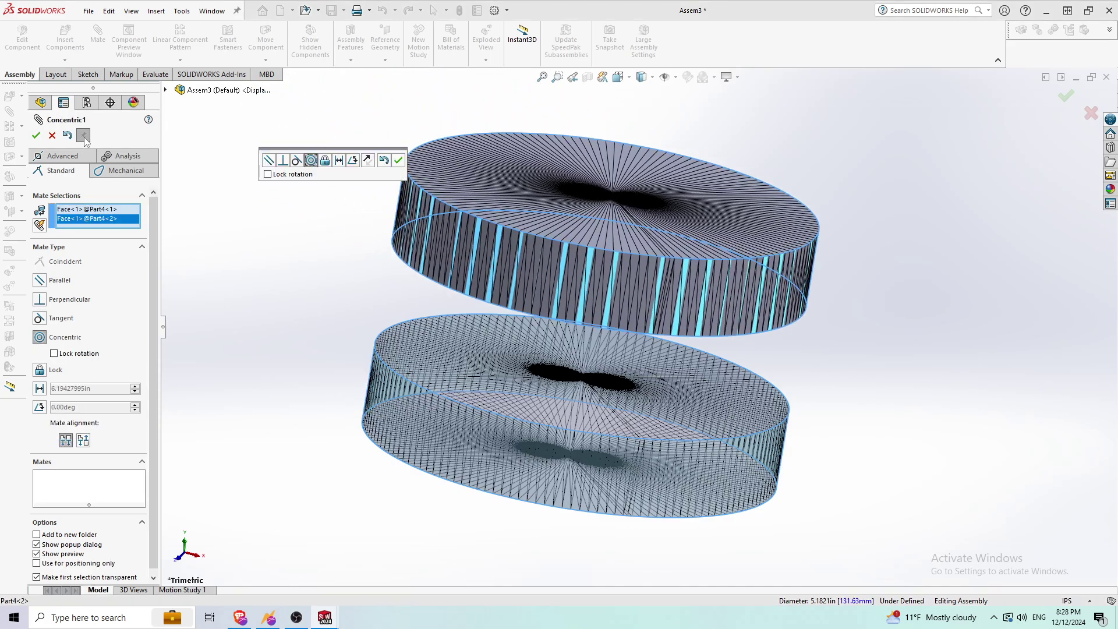
click(35, 135)
drag(465, 343, 448, 432)
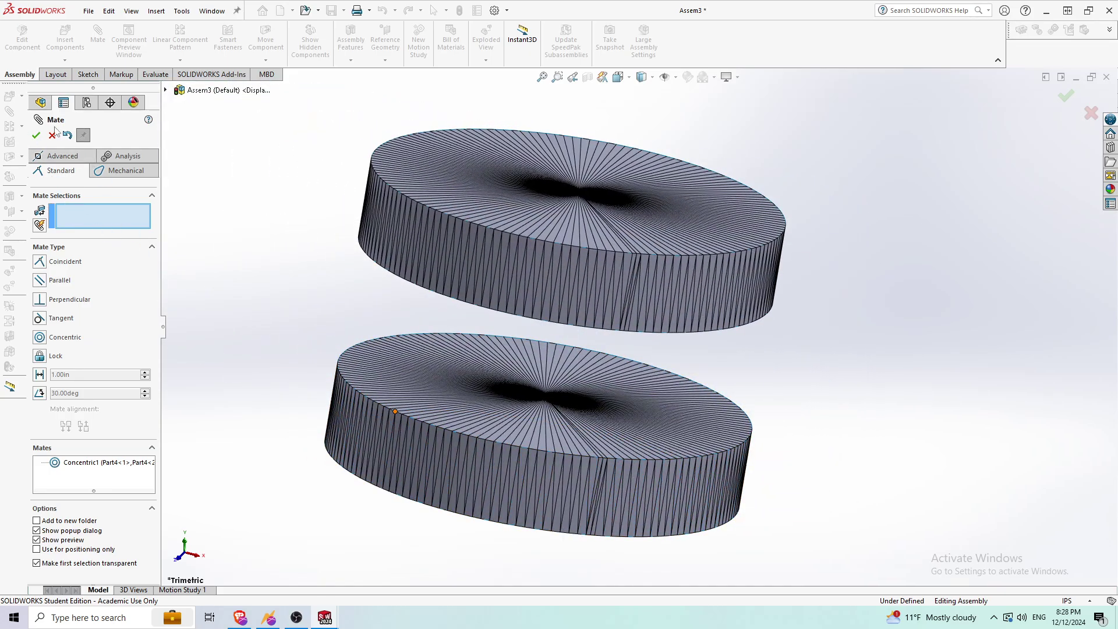
click(52, 135)
- Add a coincident mate between the upper disc's bottom surface and the lower disc's top surface
click(475, 385)
middle_drag(475, 386, 460, 241)
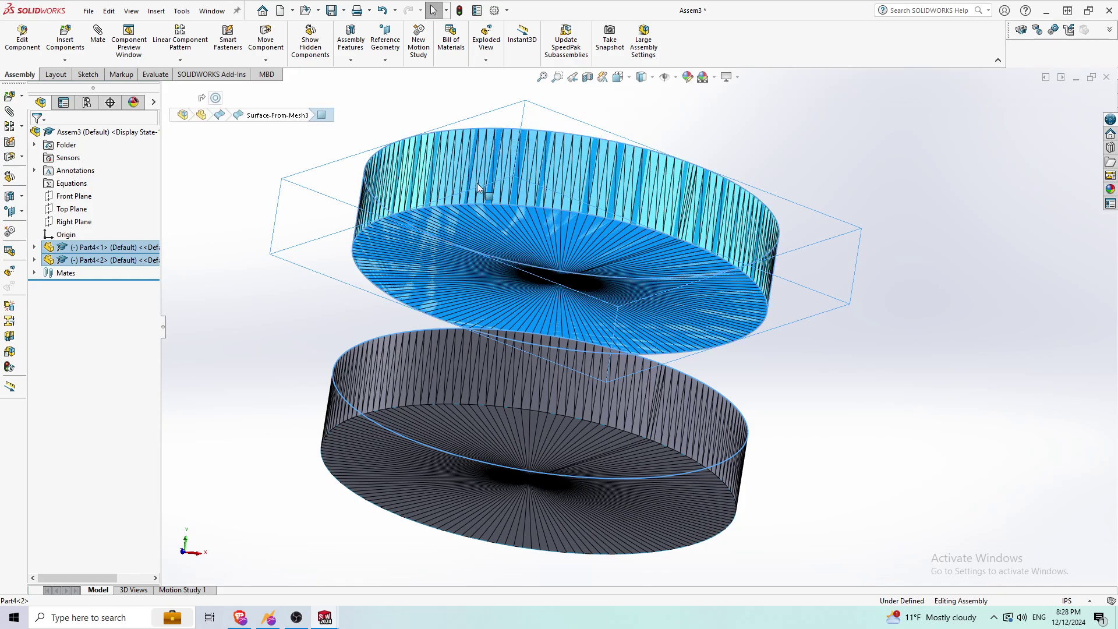
key(Escape)
middle_drag(684, 309, 654, 374)
click(581, 294)
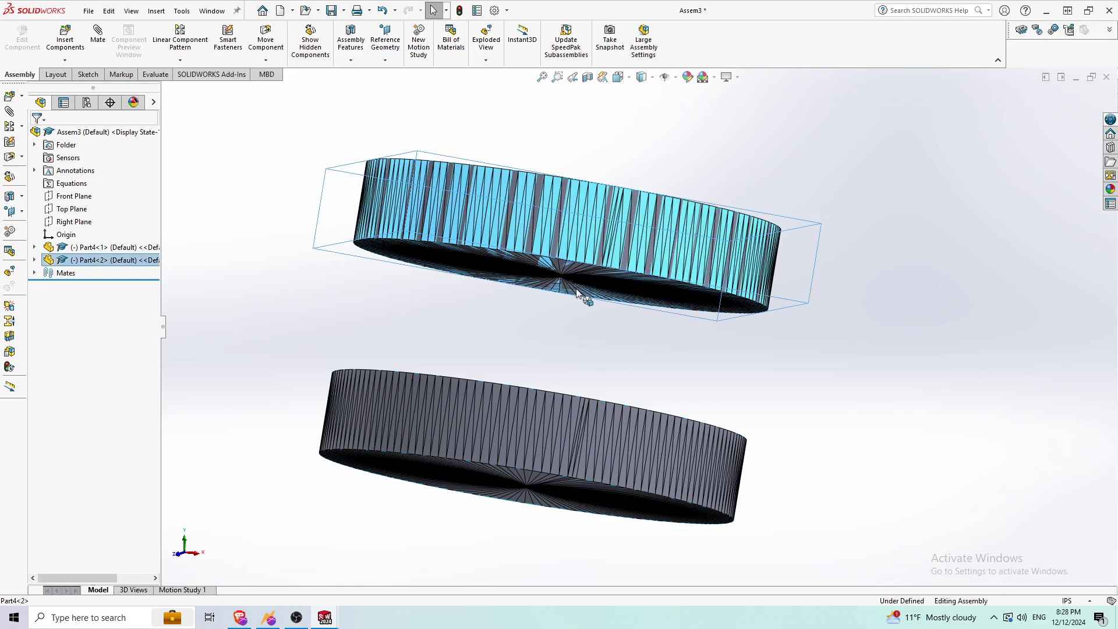
middle_drag(559, 299, 527, 326)
ctrl+click(546, 165)
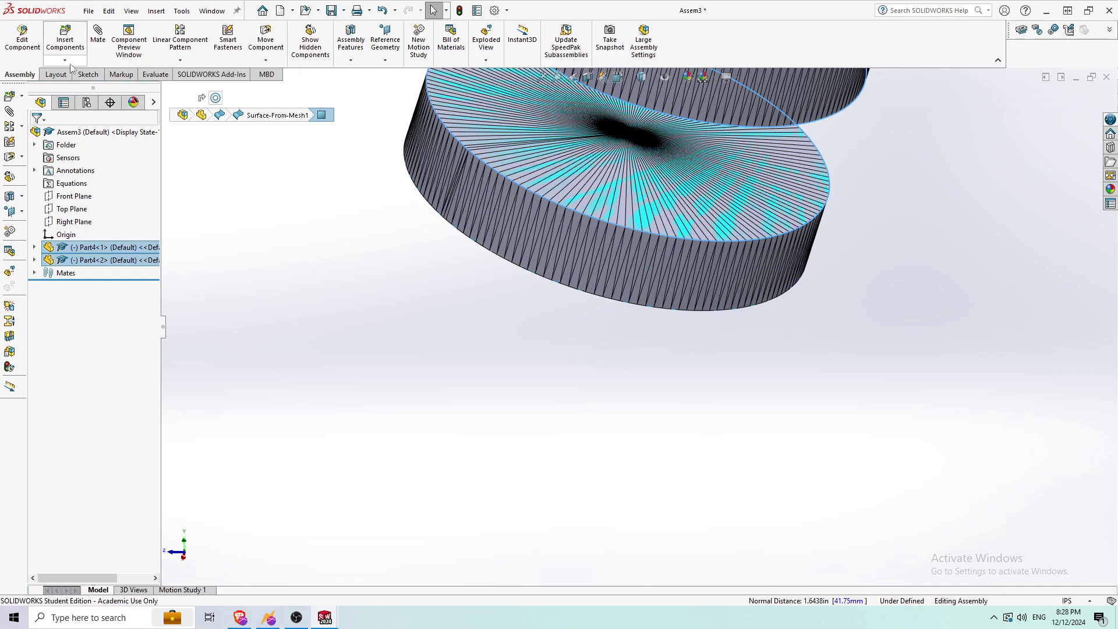
click(96, 52)
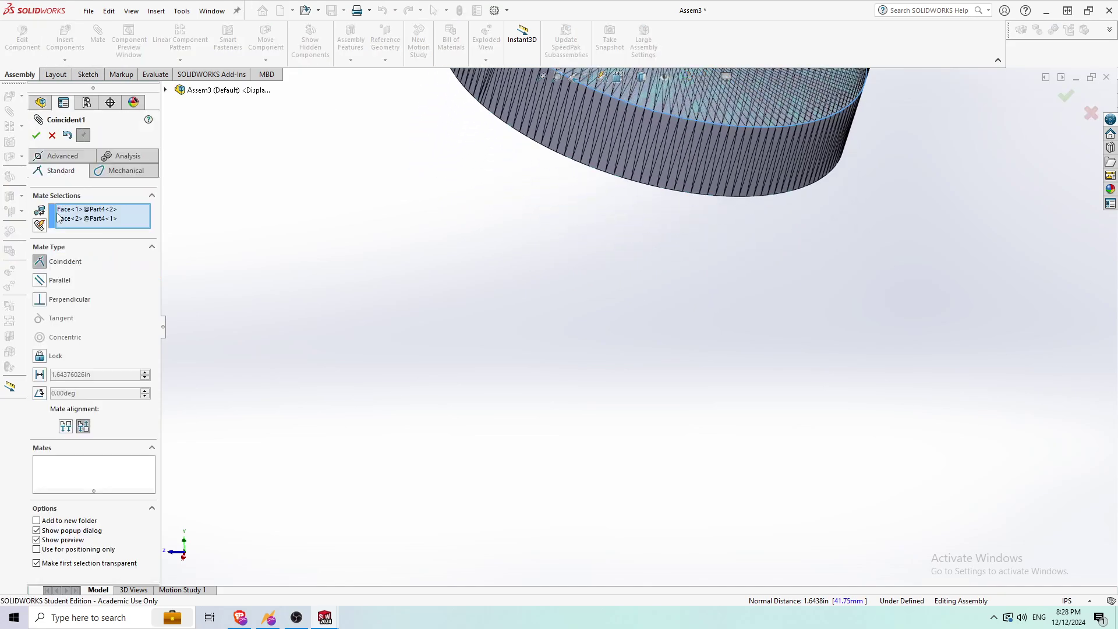
click(39, 137)
ctrl+middle_drag(606, 274, 589, 356)
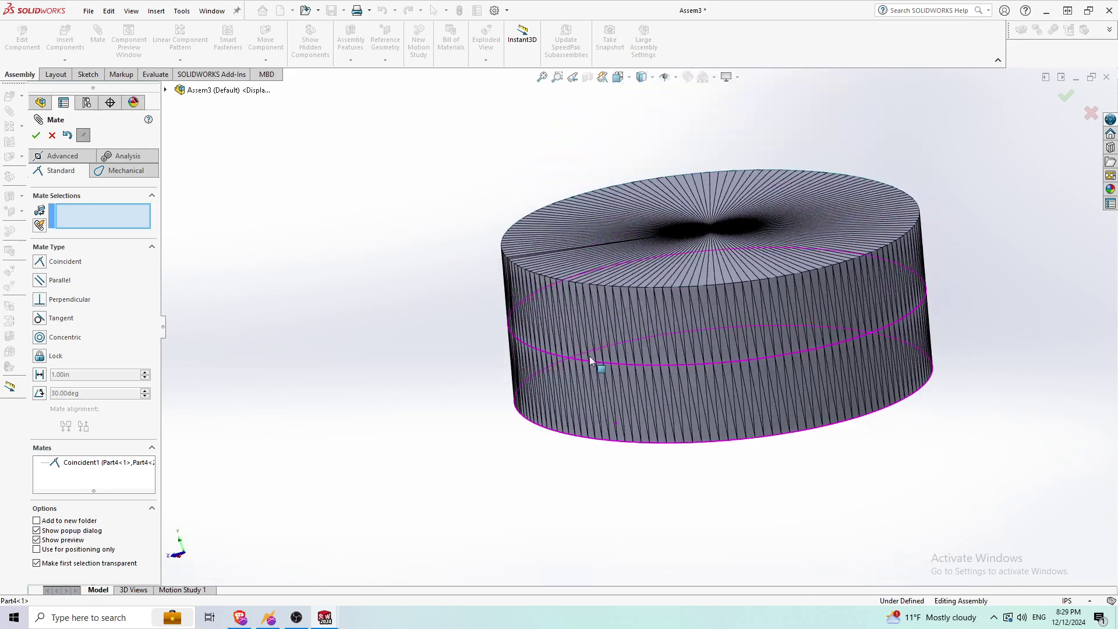
click(53, 135)
middle_drag(594, 219, 639, 241)
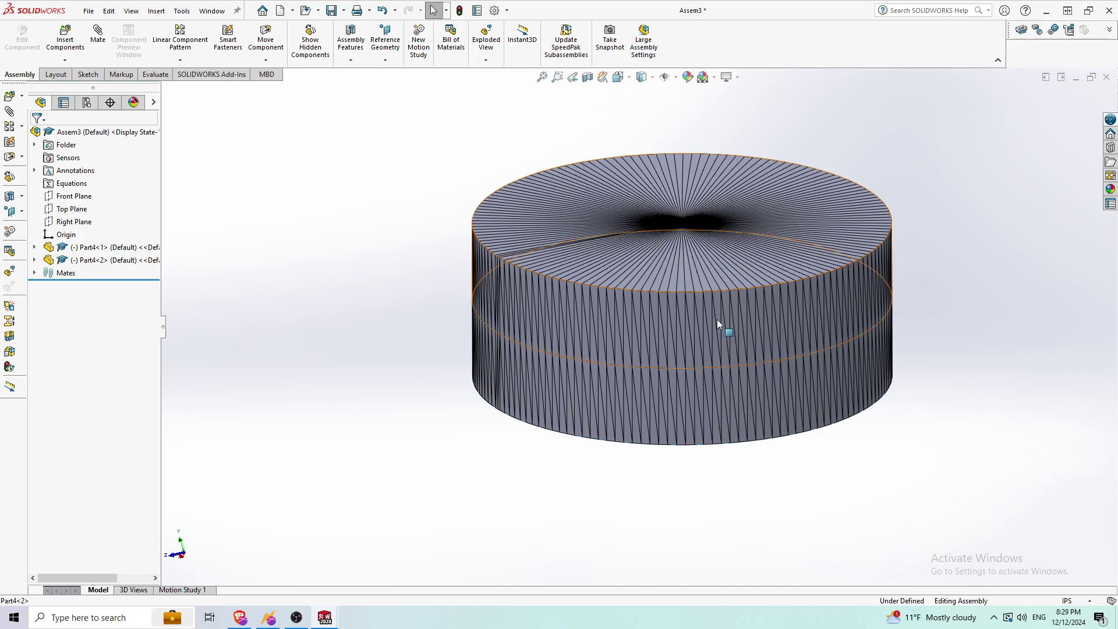
ctrl+middle_drag(717, 319, 614, 313)
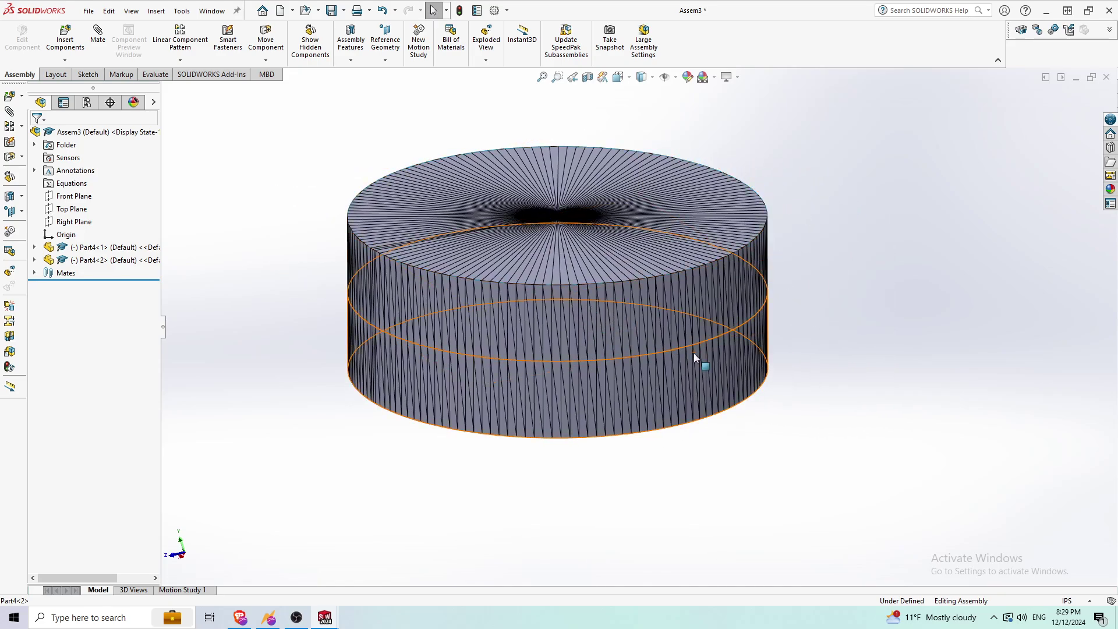
ctrl+middle_drag(693, 353, 737, 392)
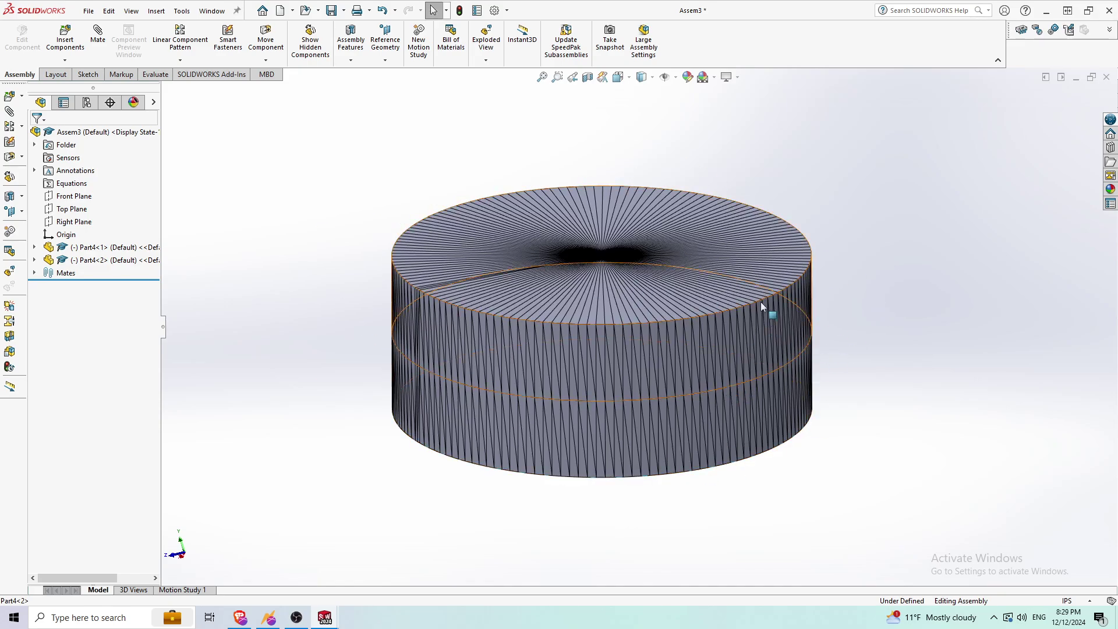